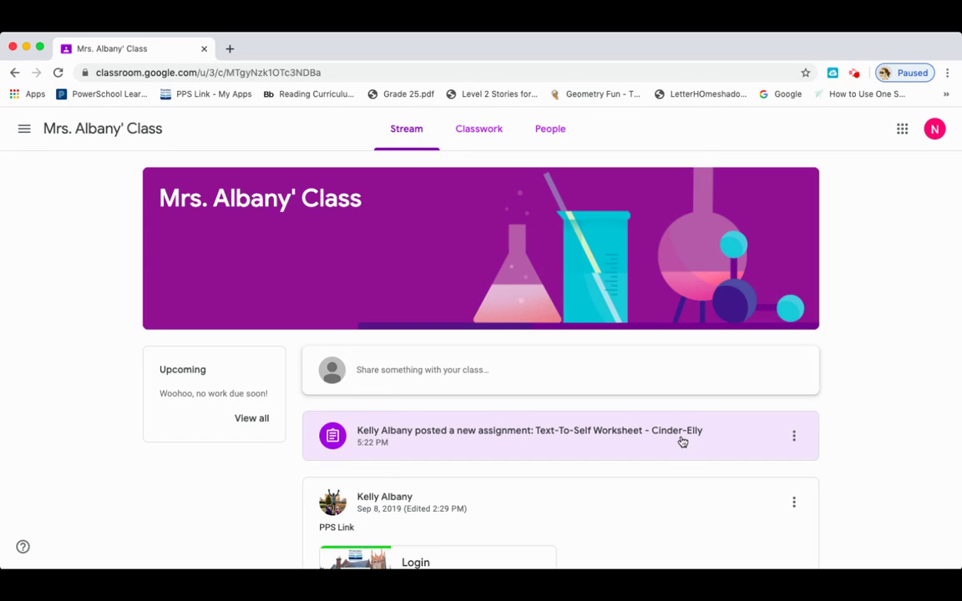
- Open the attached Slides copy from the Text-To-Self Worksheet - Cinder-Elly assignment under Classwork
click(470, 130)
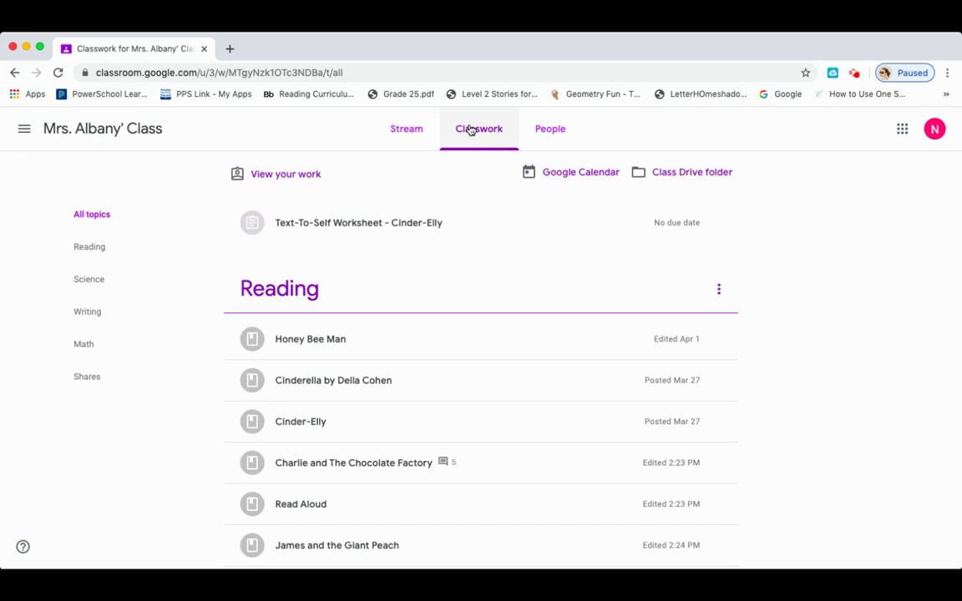
click(331, 224)
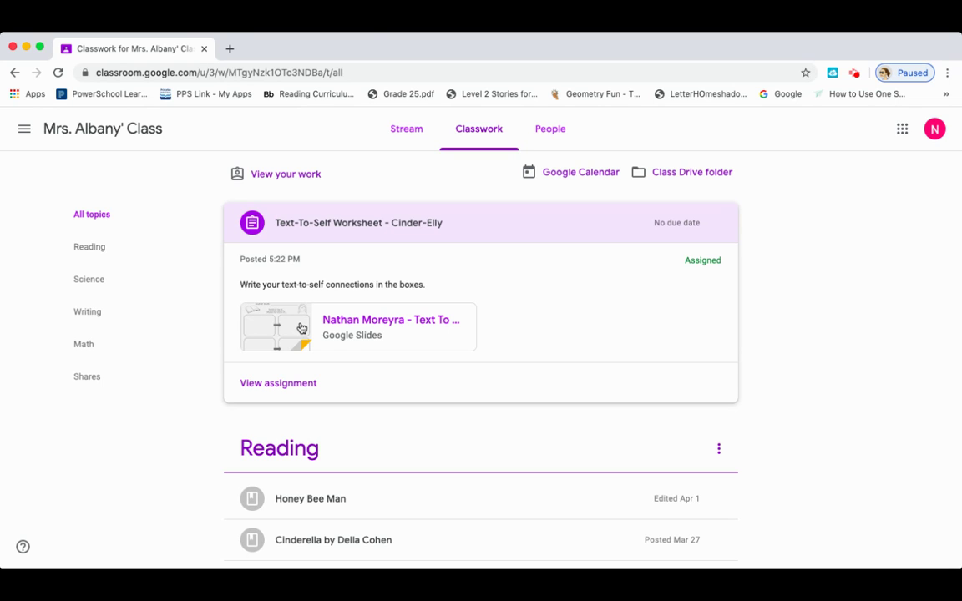
click(302, 328)
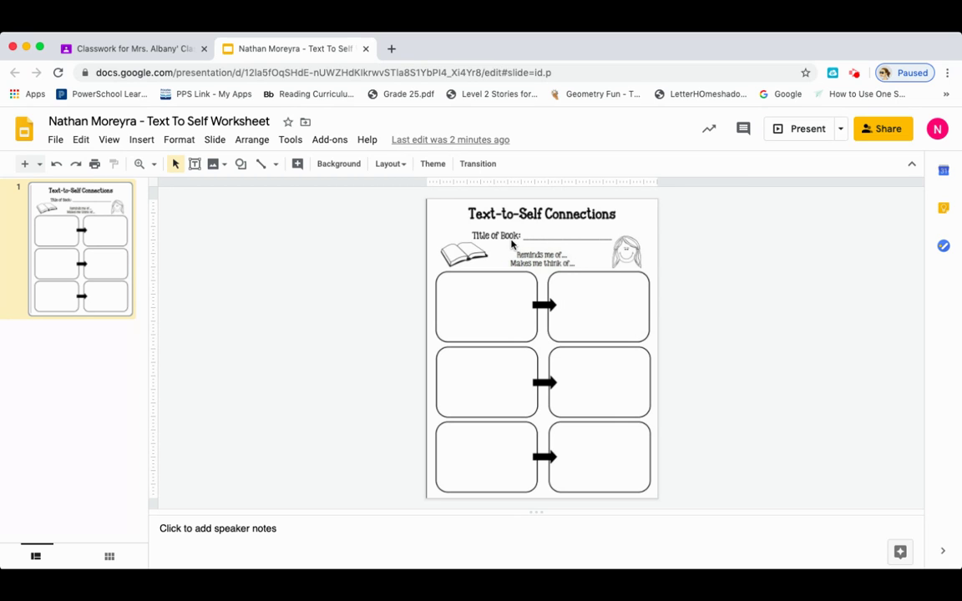
- Enter 'Cinder-Elly' on the worksheet's Title of Book line
click(555, 234)
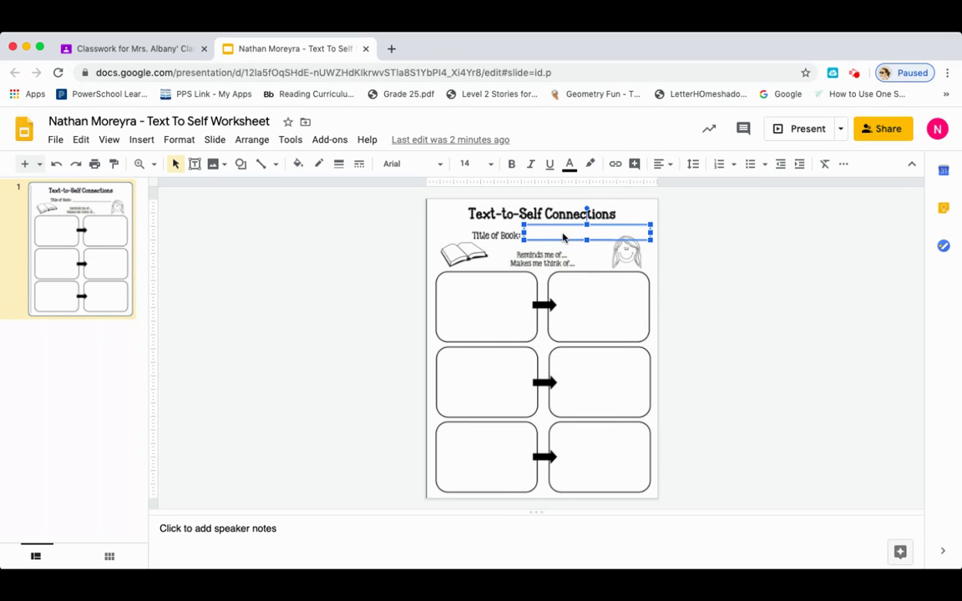
text(Cinder-Elly)
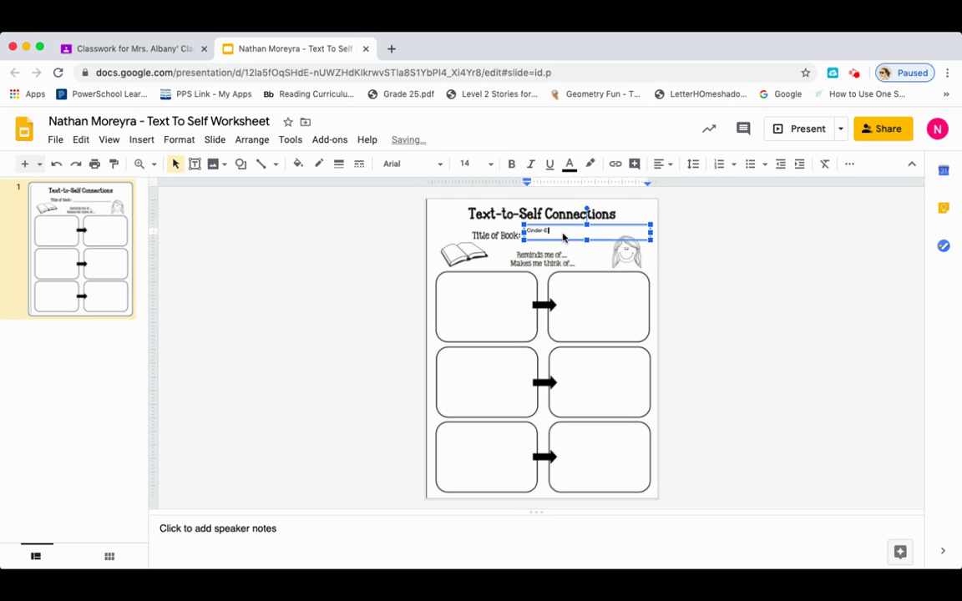
click(673, 251)
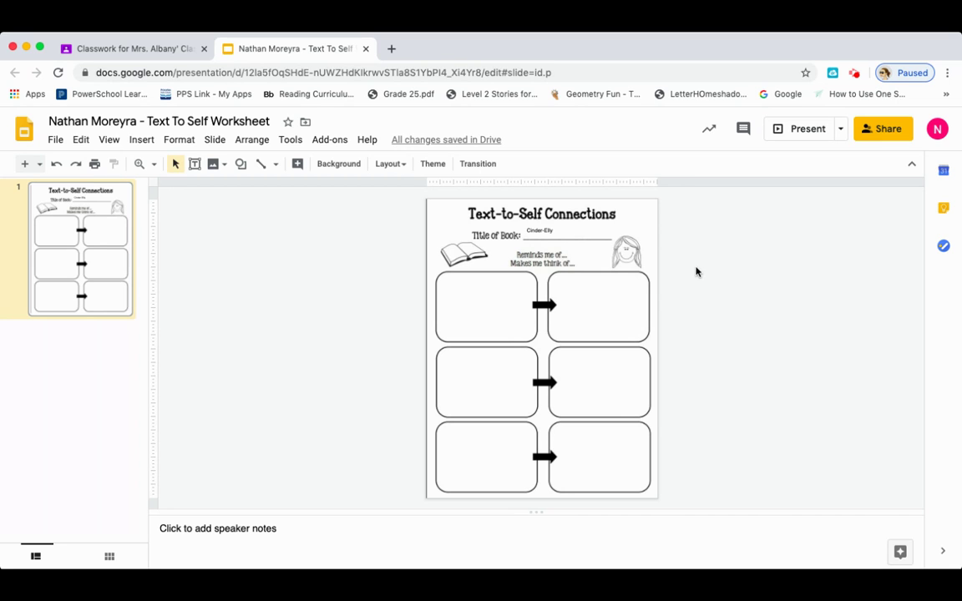
- Type 'Cinder-Elly went to her school's basketball game.' in the top-left connection box
click(488, 314)
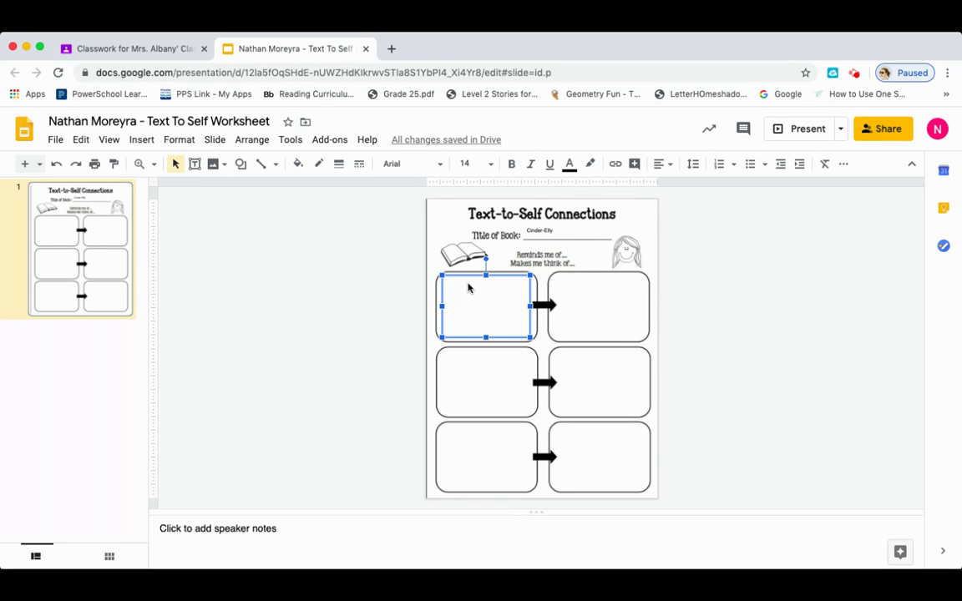
text(Cinder-Elly)
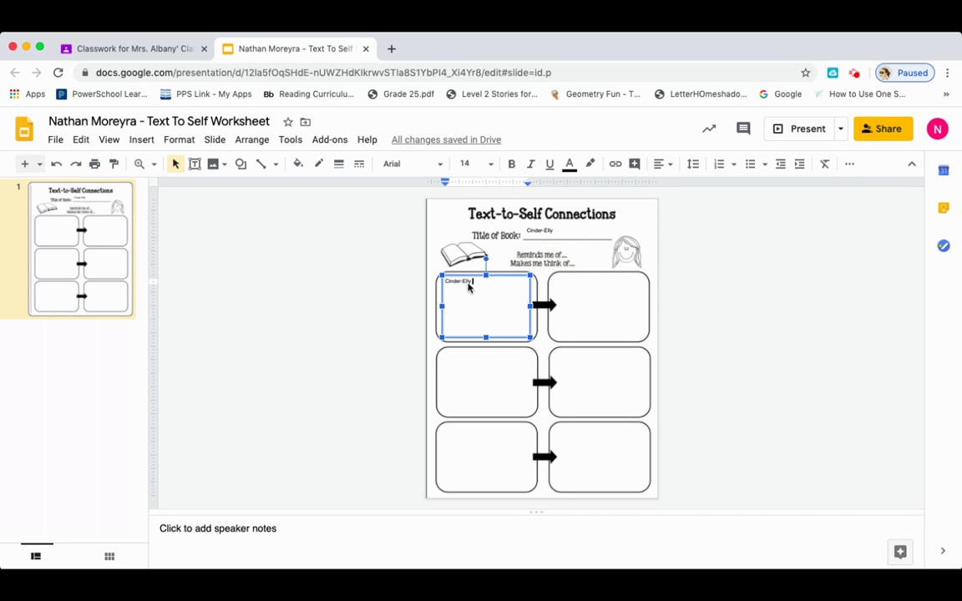
text( went)
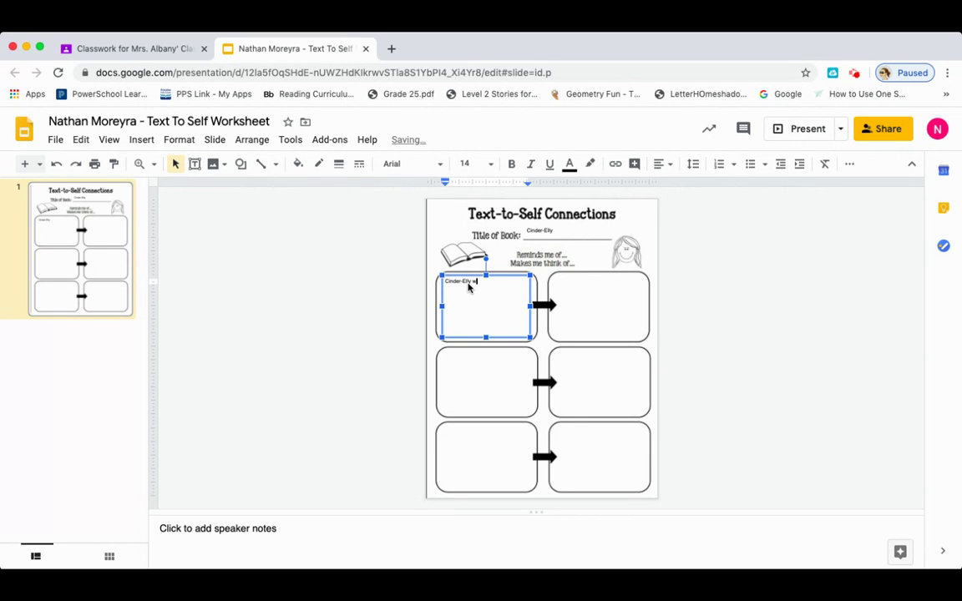
text( to her school's basketball game.)
click(382, 294)
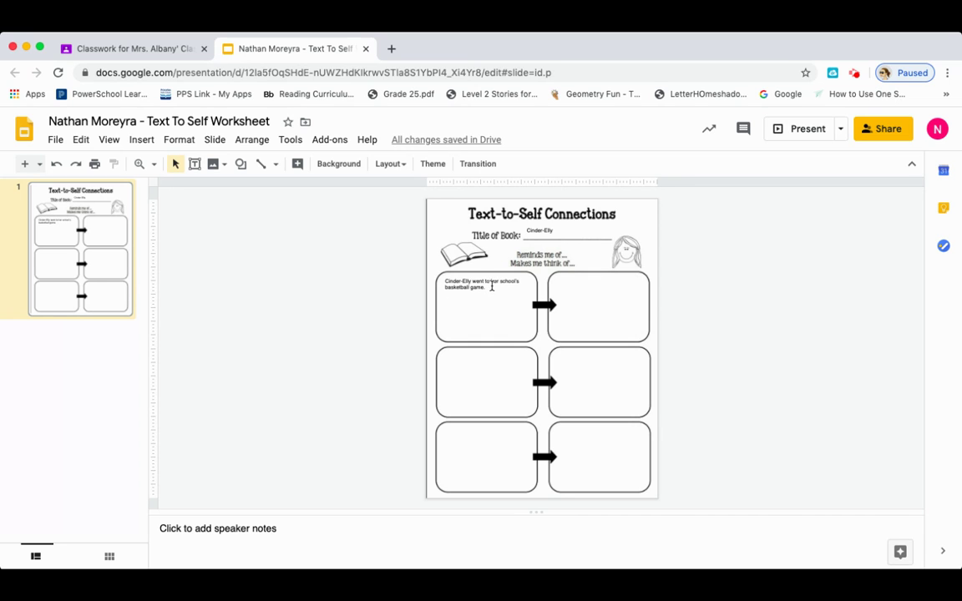
- Write the Johnson Park's Teacher/Students basketball game connection in the top-right box, fixing 'reminded'
click(612, 297)
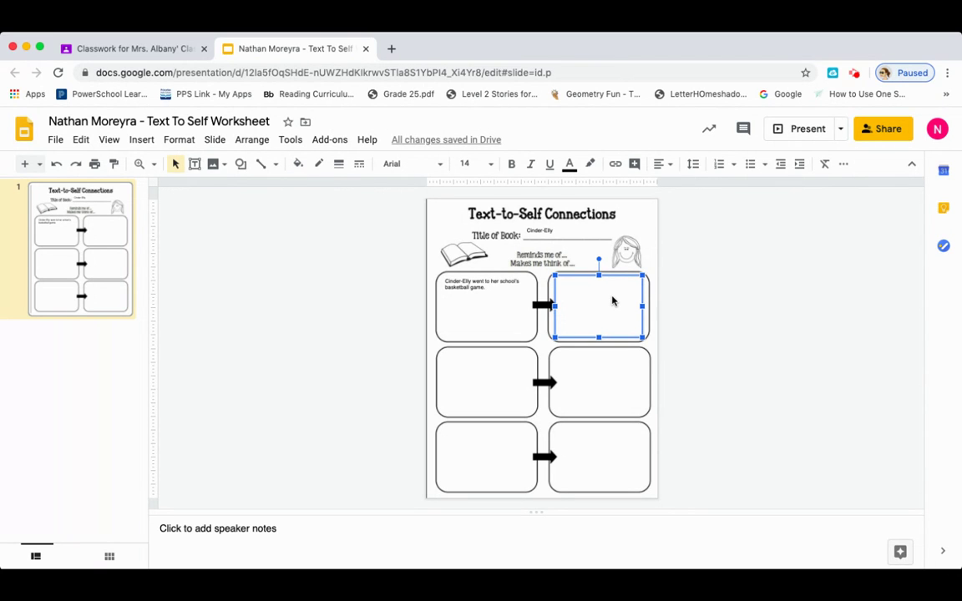
text(It reminds)
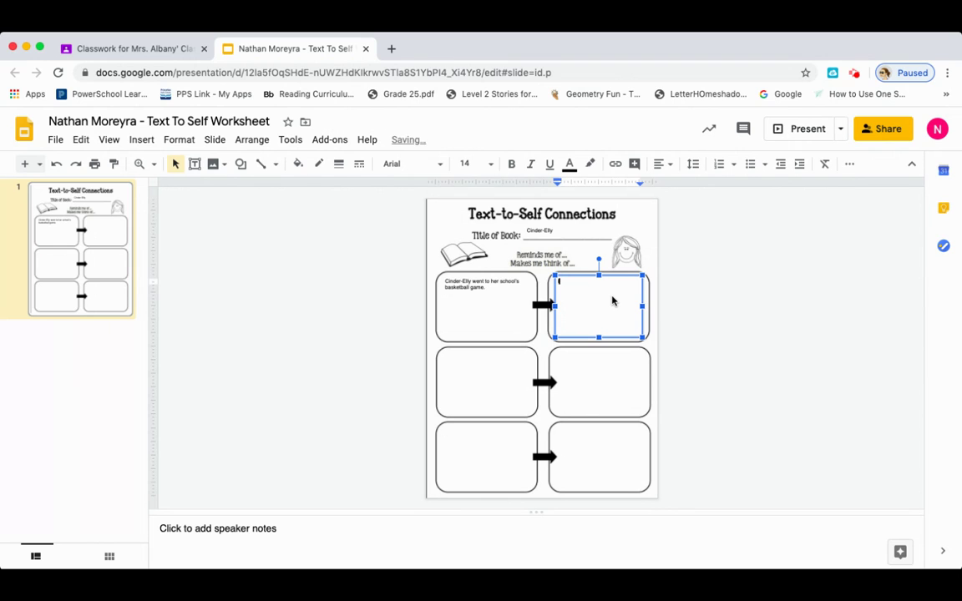
text(d me of going to Johnson Park's)
key(BackSpace)
key(BackSpace)
key(BackSpace)
text('s Teacher/Students basketball game)
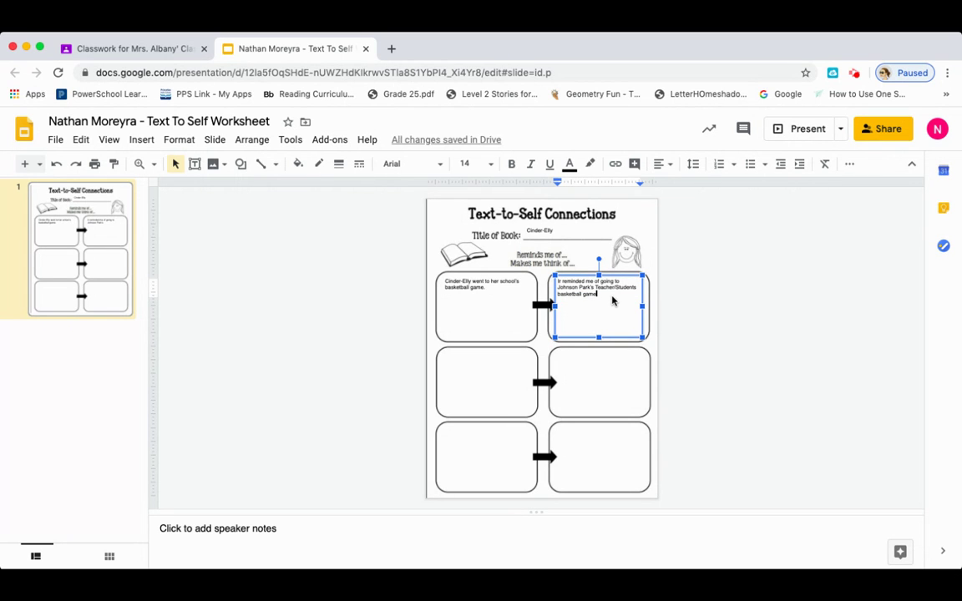
text(.)
click(689, 310)
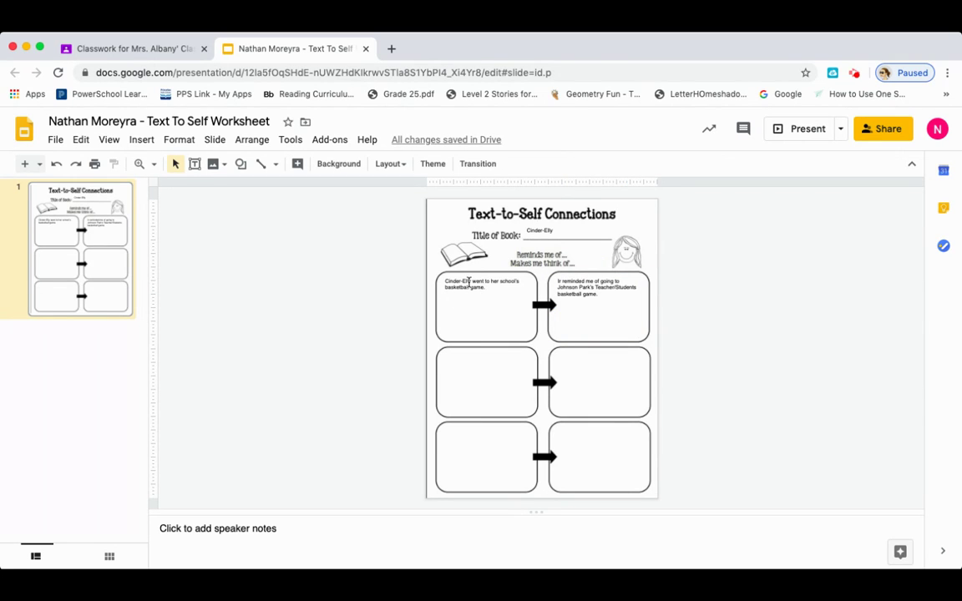
click(582, 281)
key(Delete)
text(ed)
- Enlarge the top-right connection sentence to font size 18
click(582, 294)
double_click(583, 294)
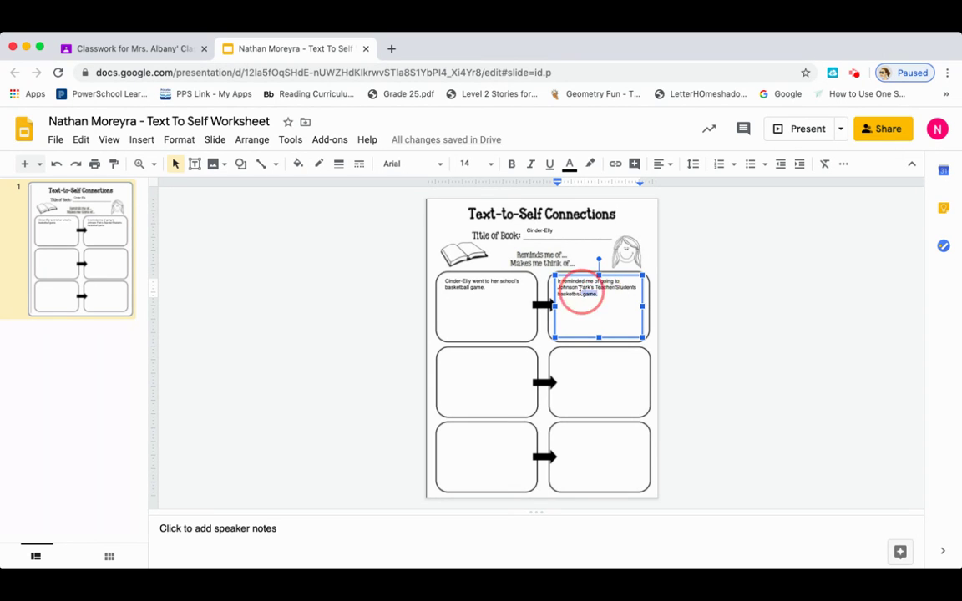
triple_click(582, 294)
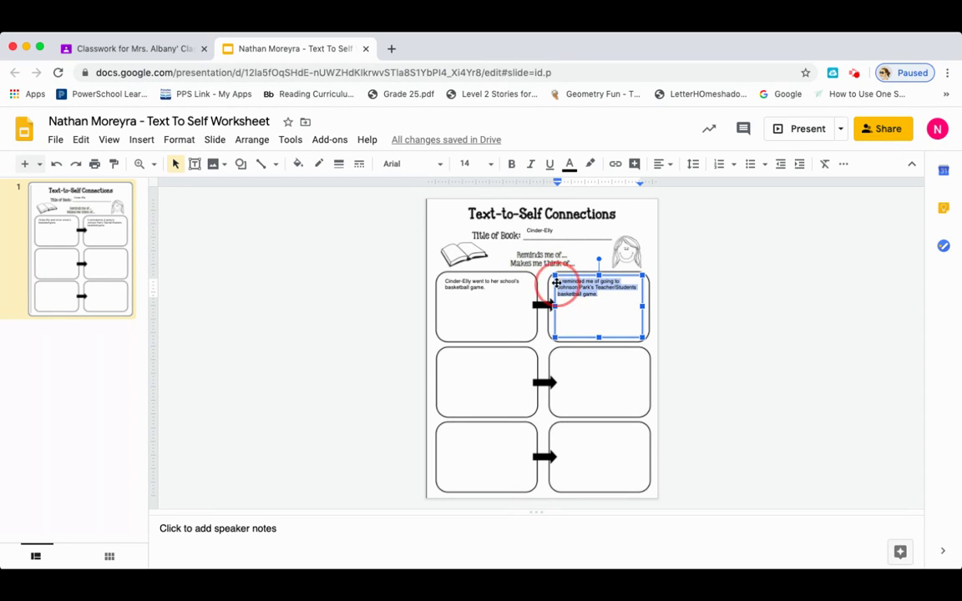
click(488, 166)
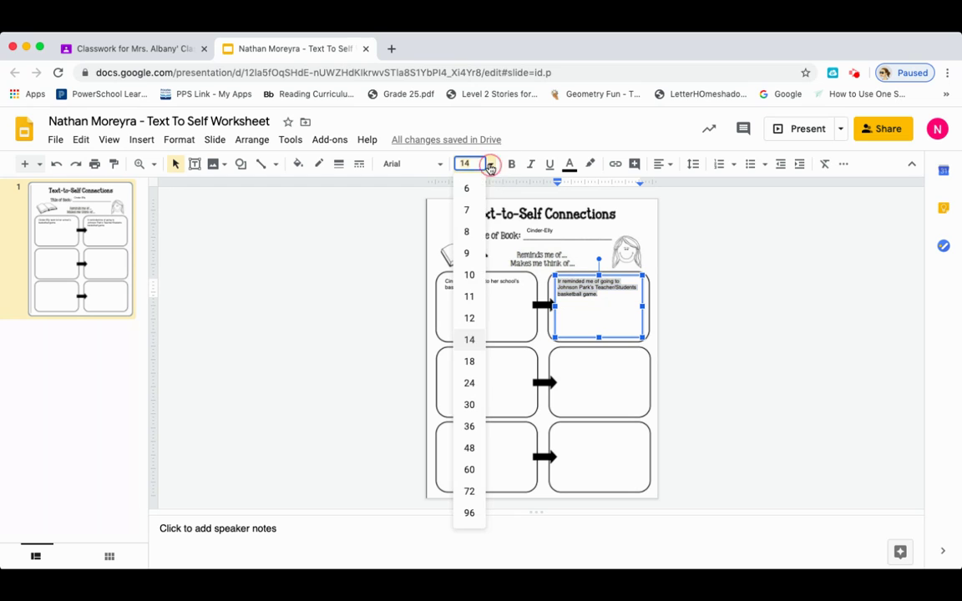
click(470, 361)
click(608, 321)
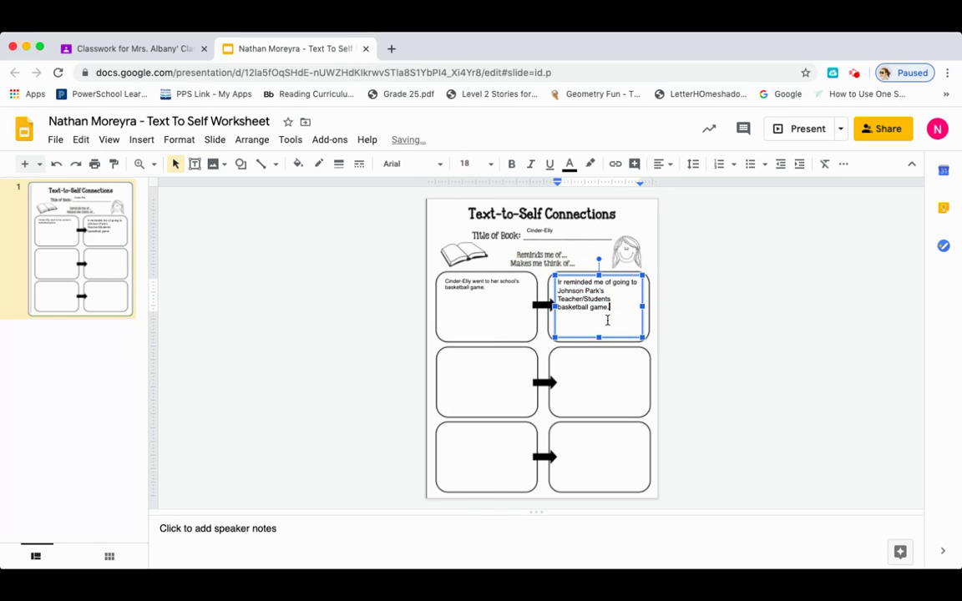
text(t)
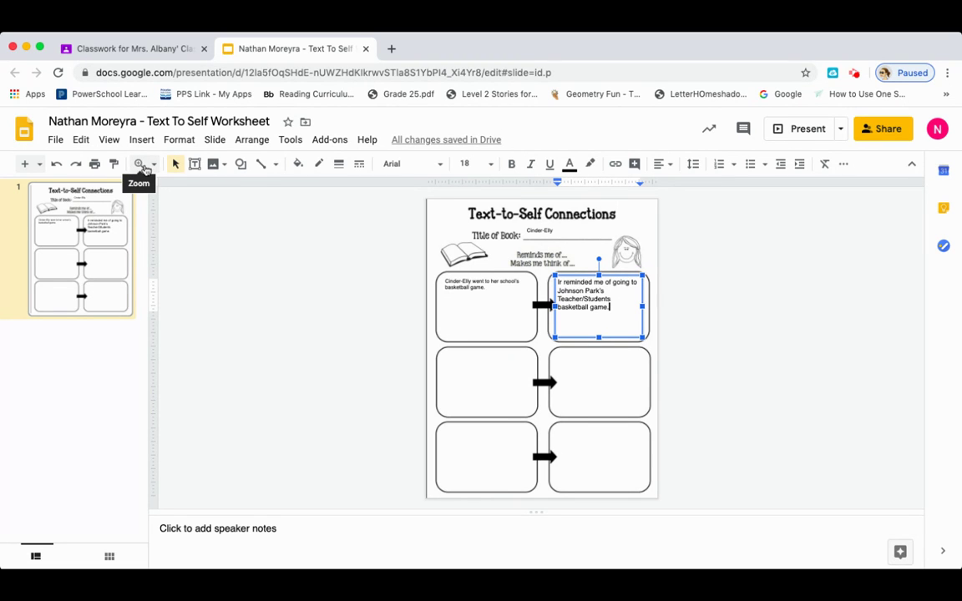
- Zoom in to correct the top-right sentence's opening word to 'It', then zoom back out
click(139, 164)
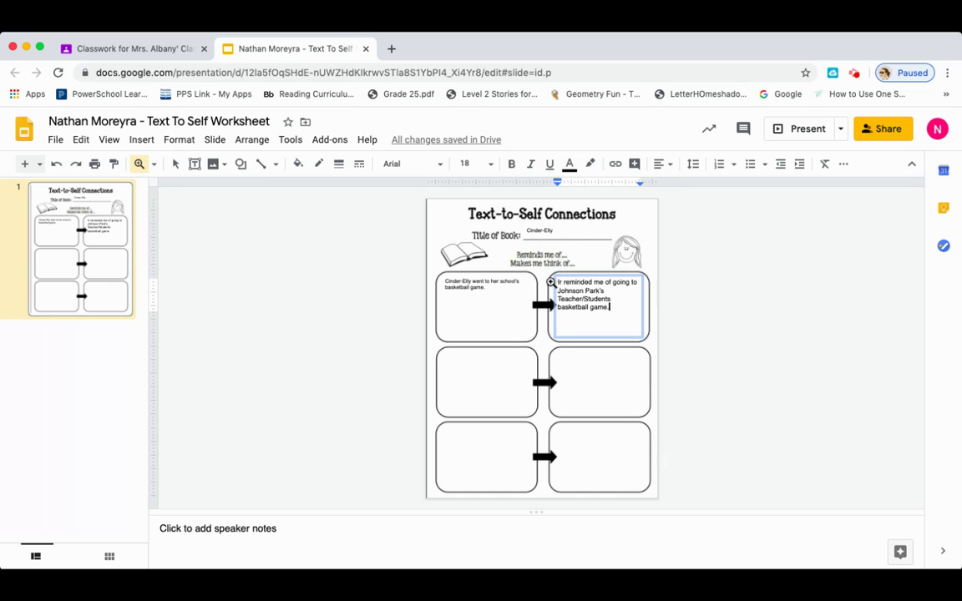
click(562, 283)
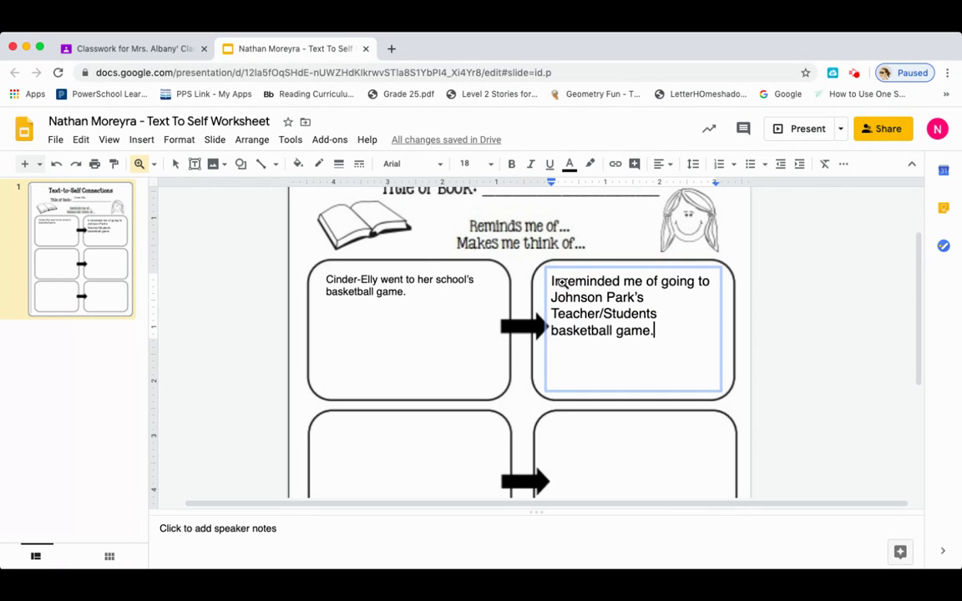
click(140, 165)
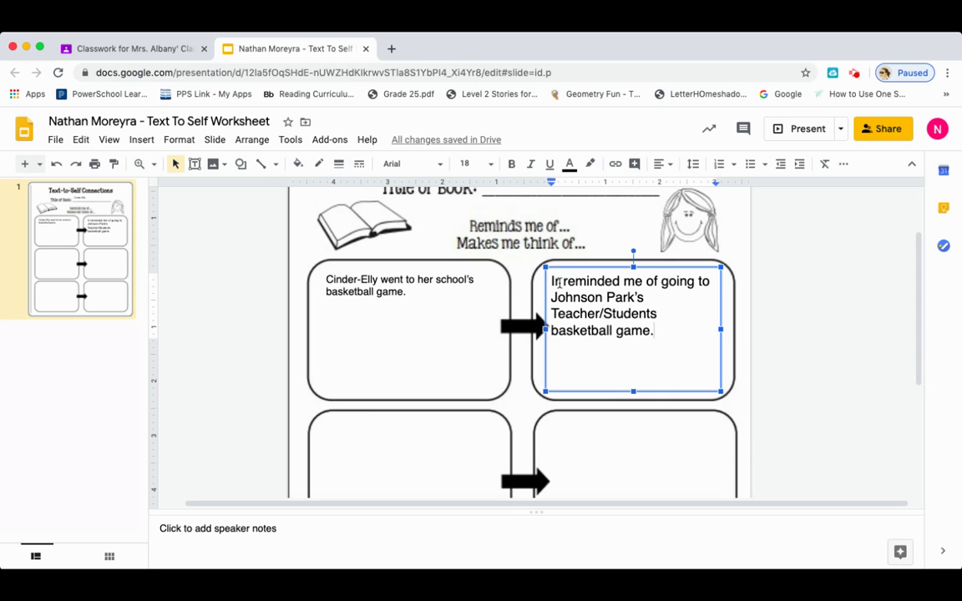
click(558, 282)
text(t)
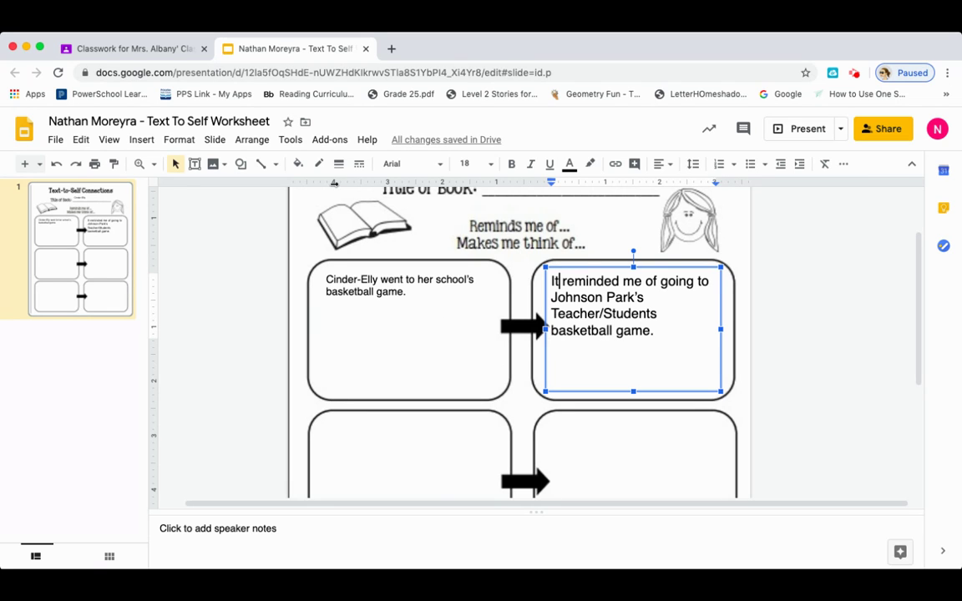
click(154, 165)
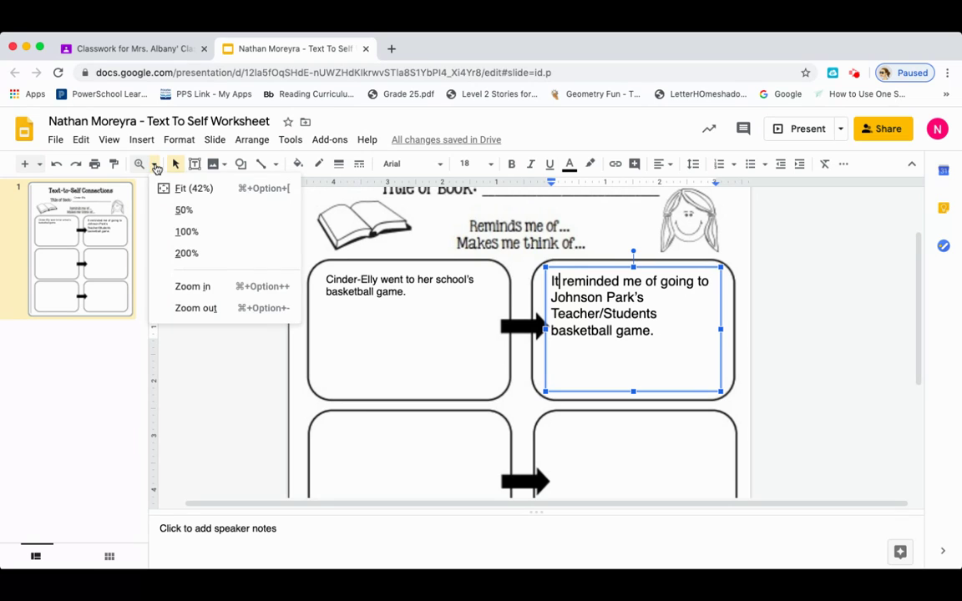
click(196, 309)
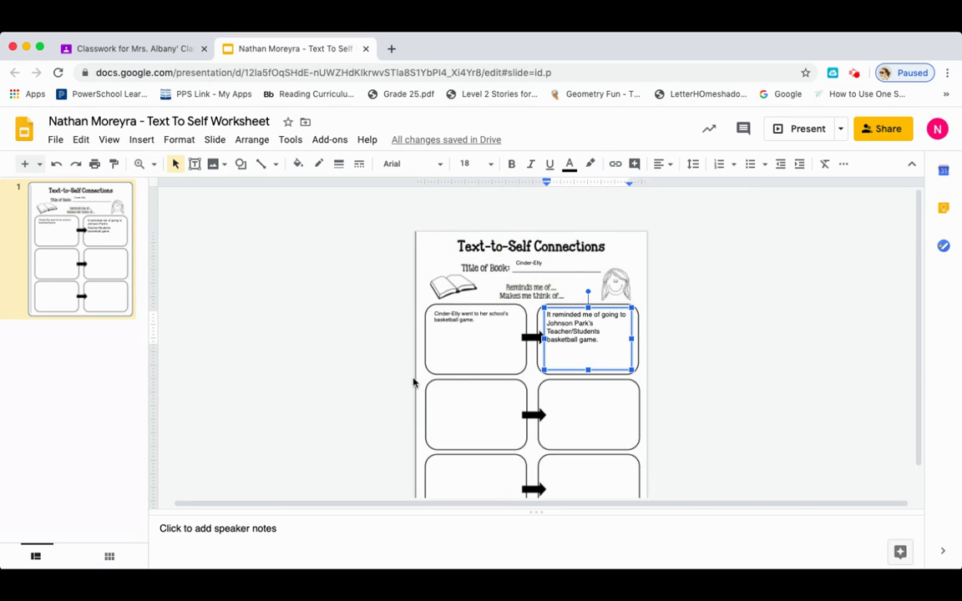
click(663, 390)
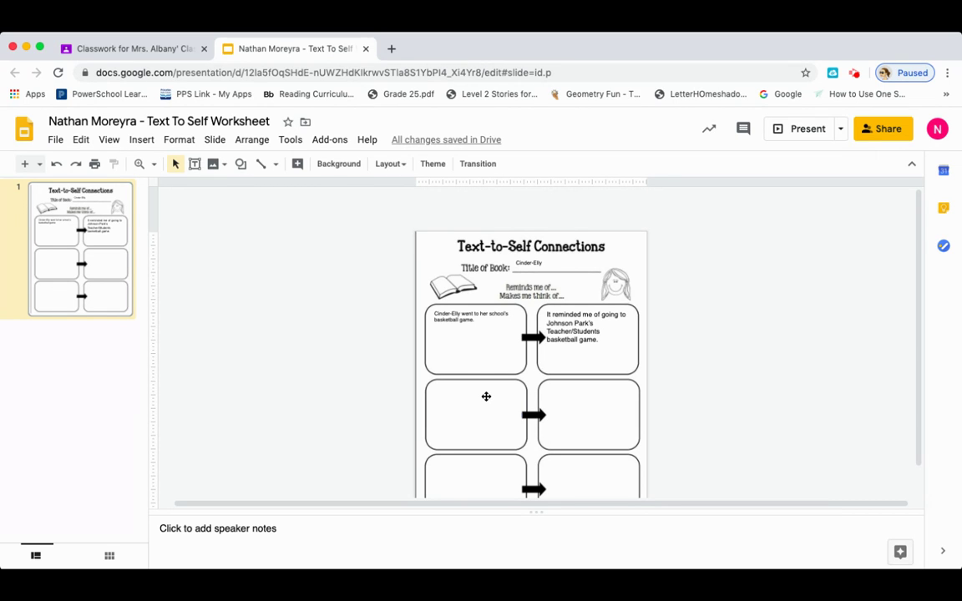
- Type 'Cinder-Elly saw her aunt for the first time in a couple years.' at size 18 in the second-row left box
click(486, 397)
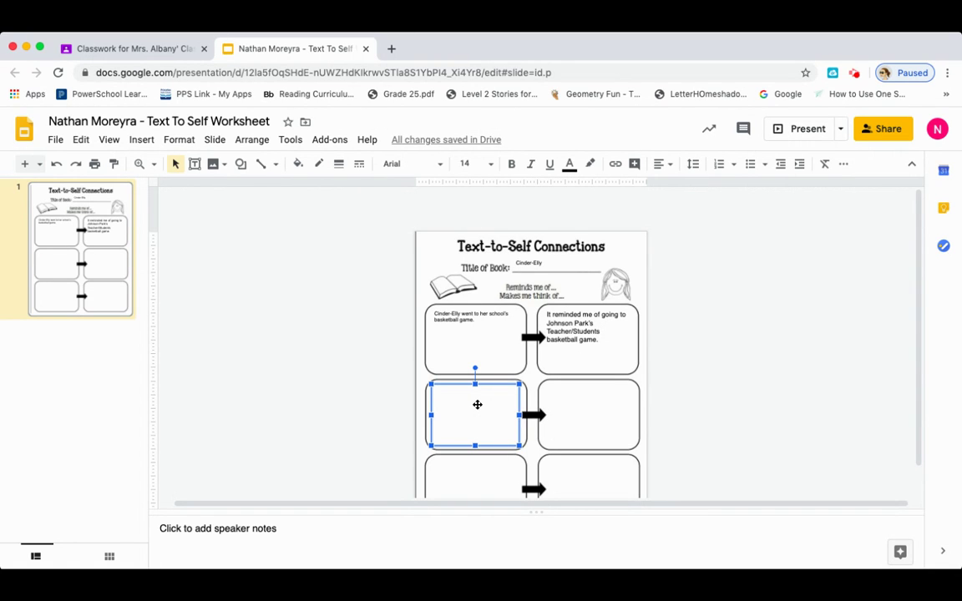
text(Cinder-El)
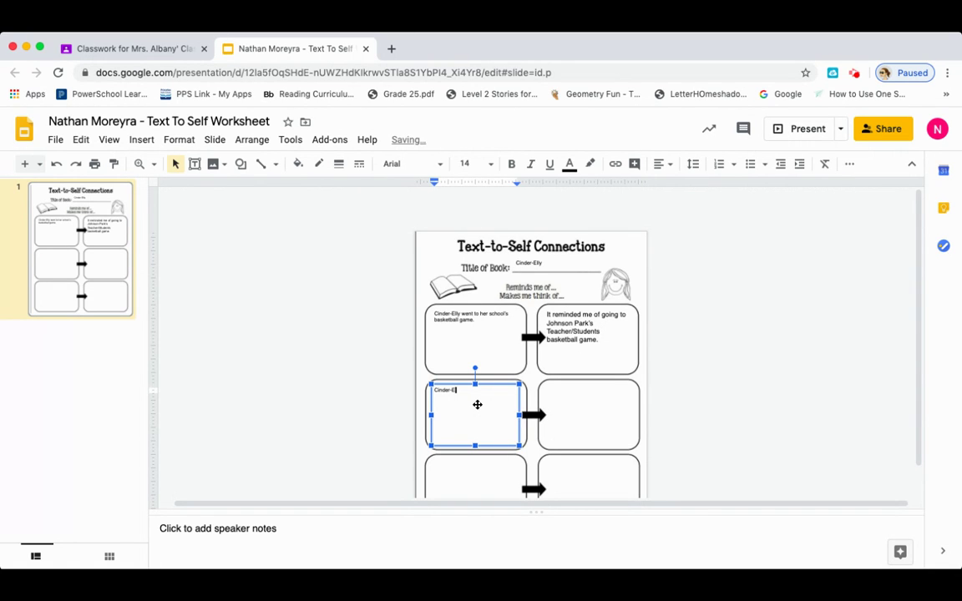
text(ly saw her aunt for the first time in a couple years)
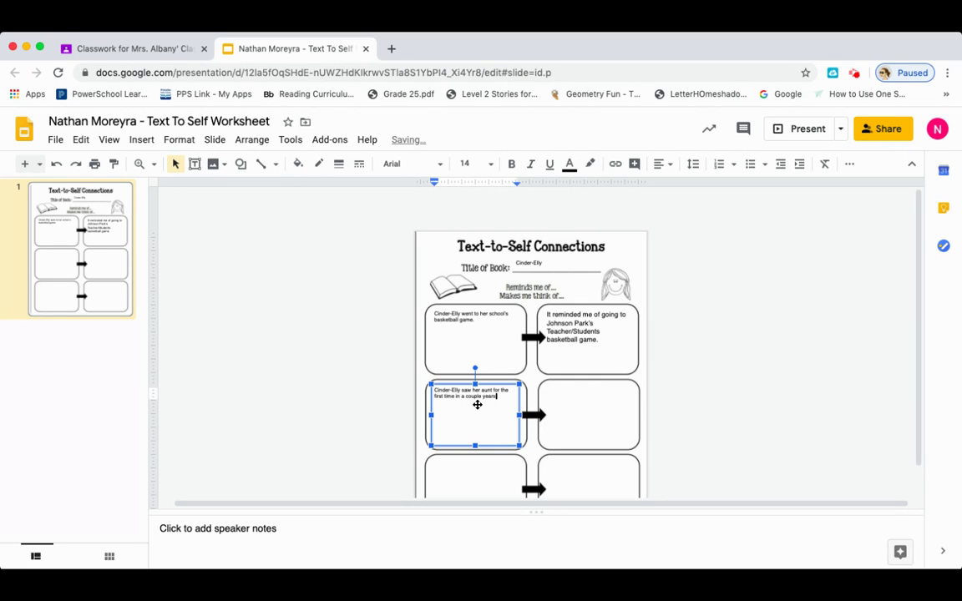
text(.)
drag(499, 397, 435, 391)
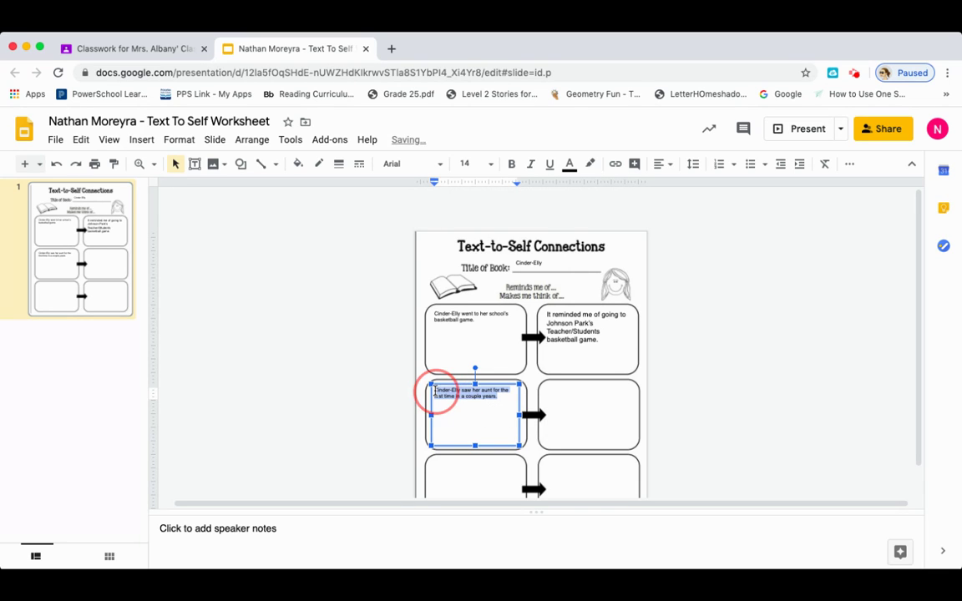
click(492, 164)
click(469, 362)
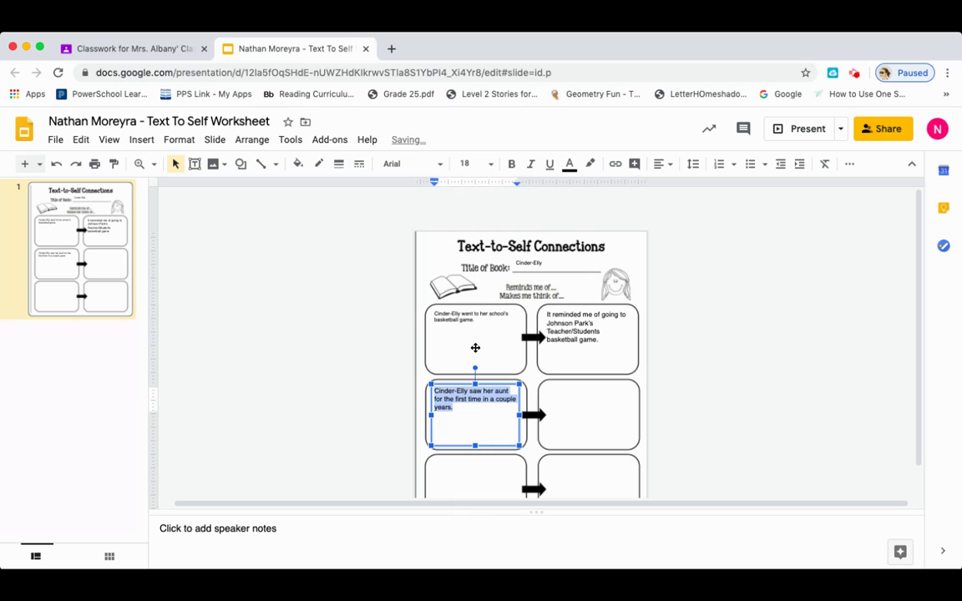
- Set the first-row left sentence to font size 18 as well
click(482, 328)
drag(476, 320, 432, 314)
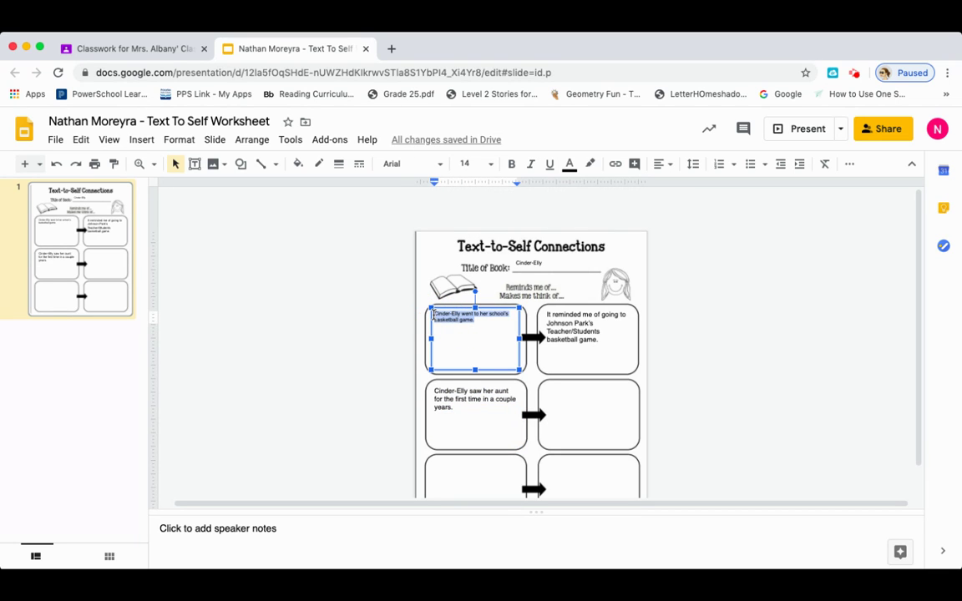
click(491, 165)
click(469, 362)
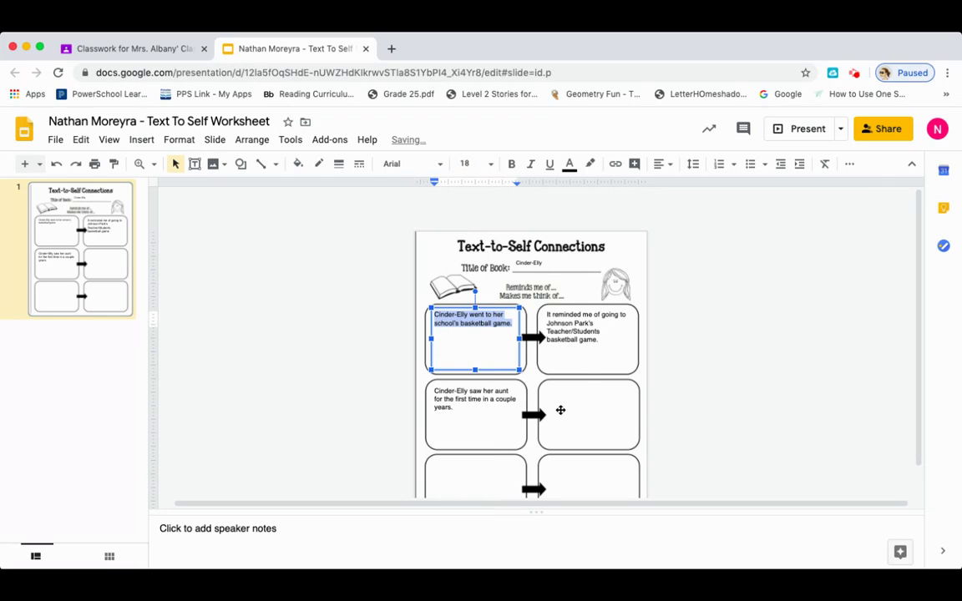
click(573, 409)
click(665, 412)
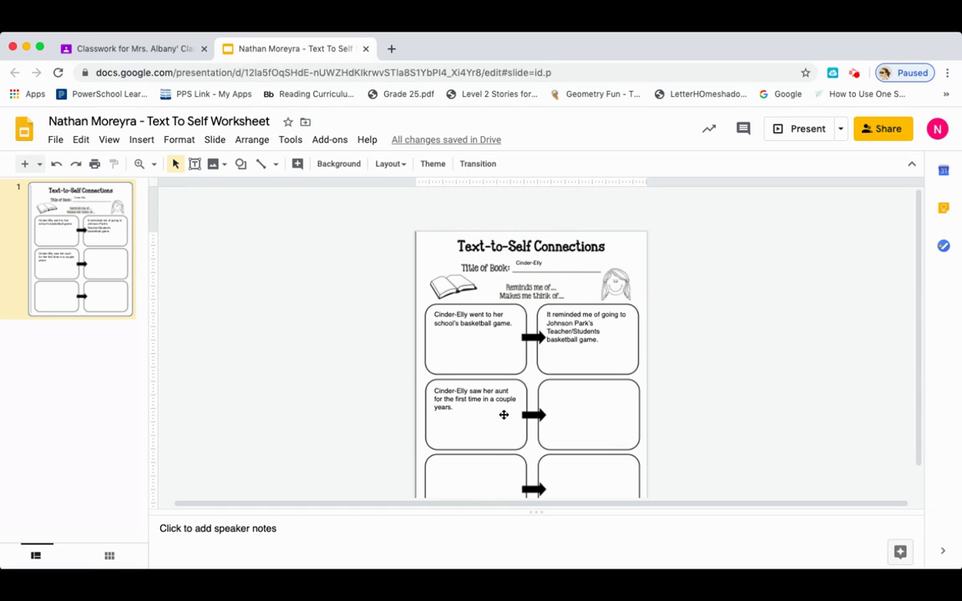
- Write the sentence about an aunt not seen in a couple years in the second-row right box, size 18
click(593, 409)
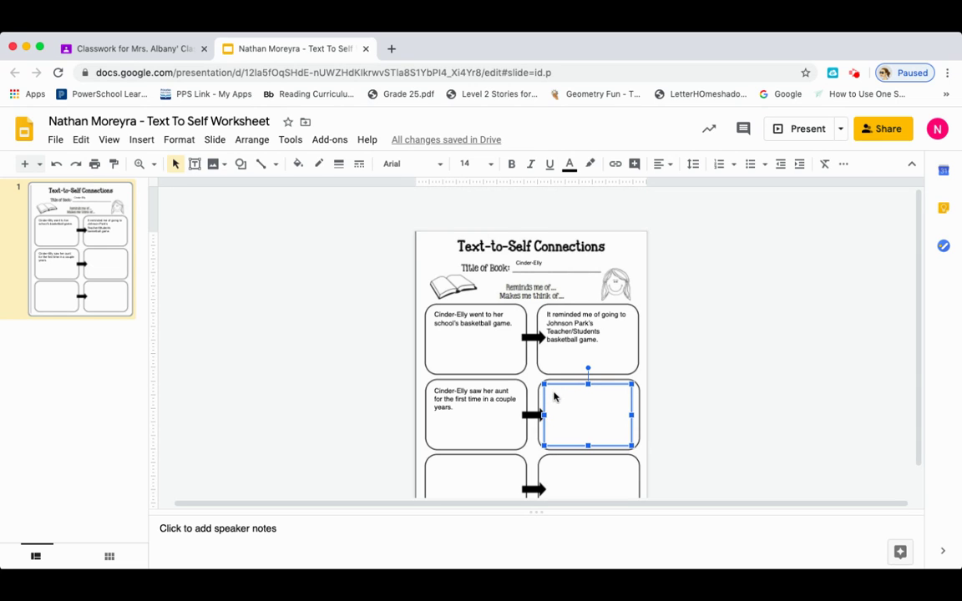
text(I reminded me that I also have an)
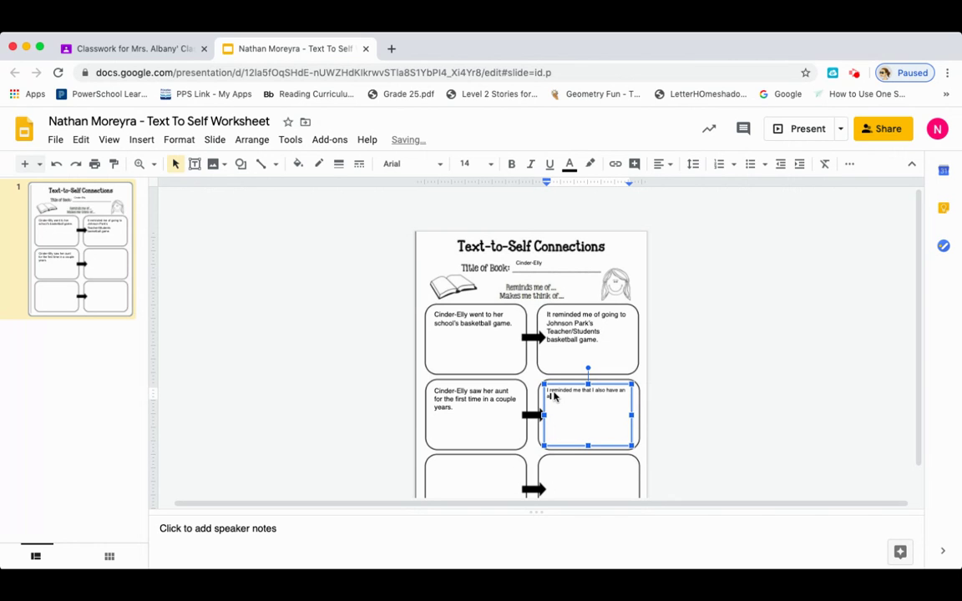
text( aunt that I haven't seen in a couple years.)
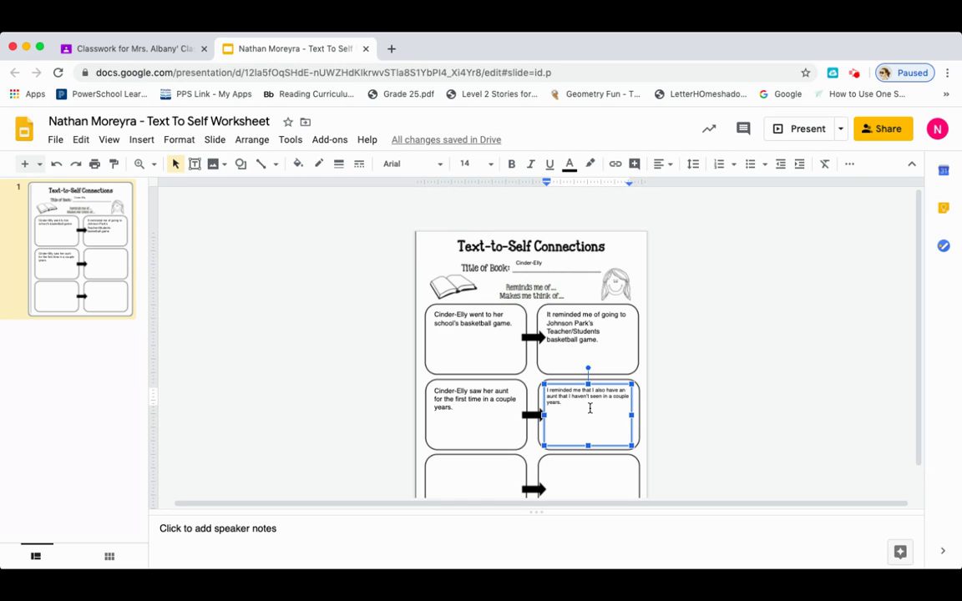
click(579, 408)
drag(579, 408, 547, 390)
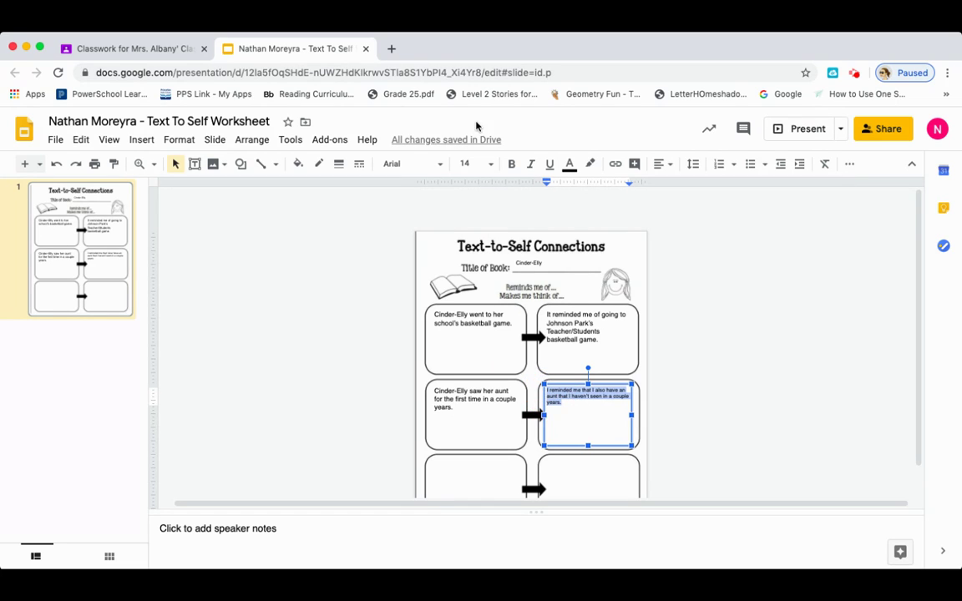
click(490, 164)
click(477, 383)
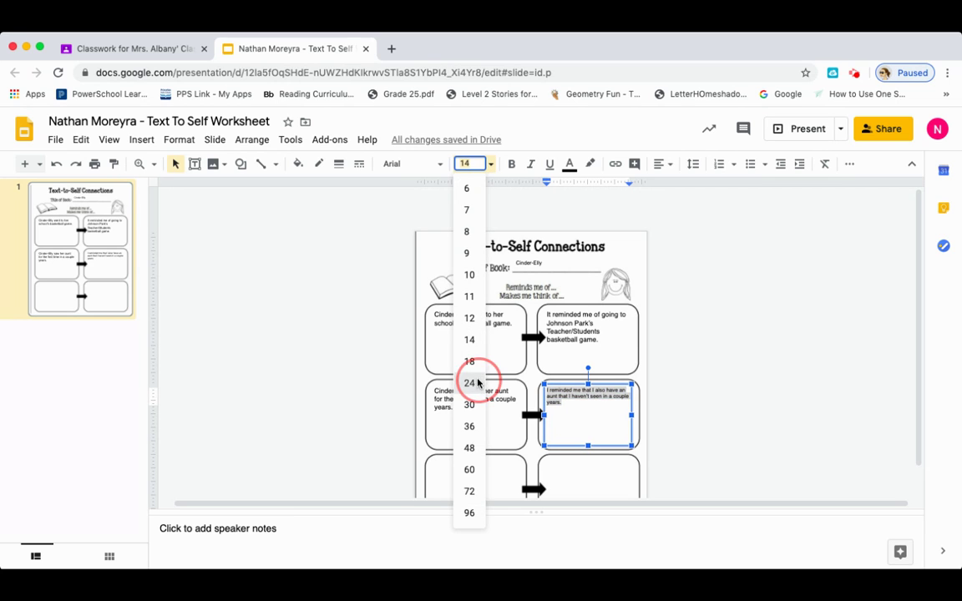
click(489, 163)
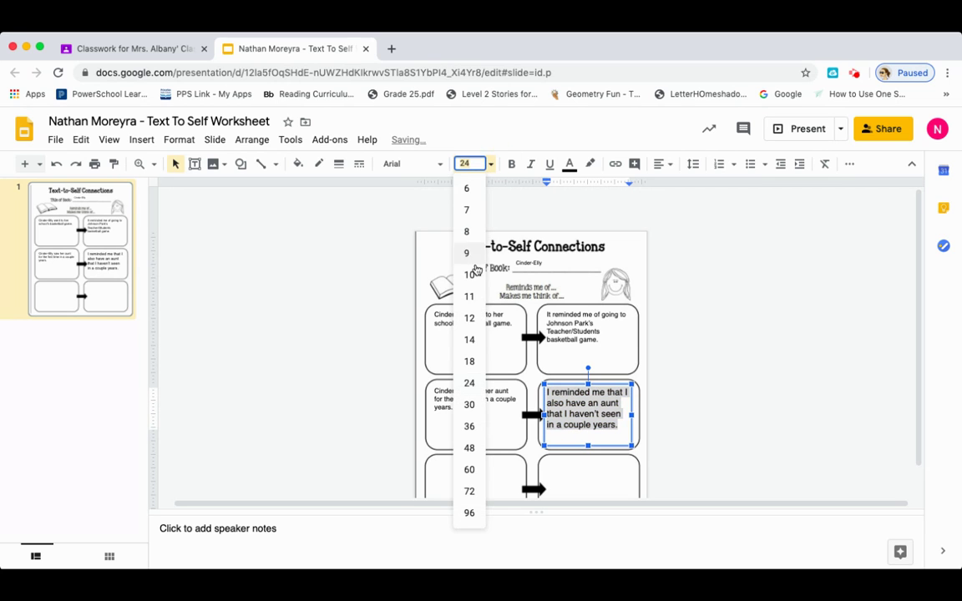
click(470, 362)
click(749, 422)
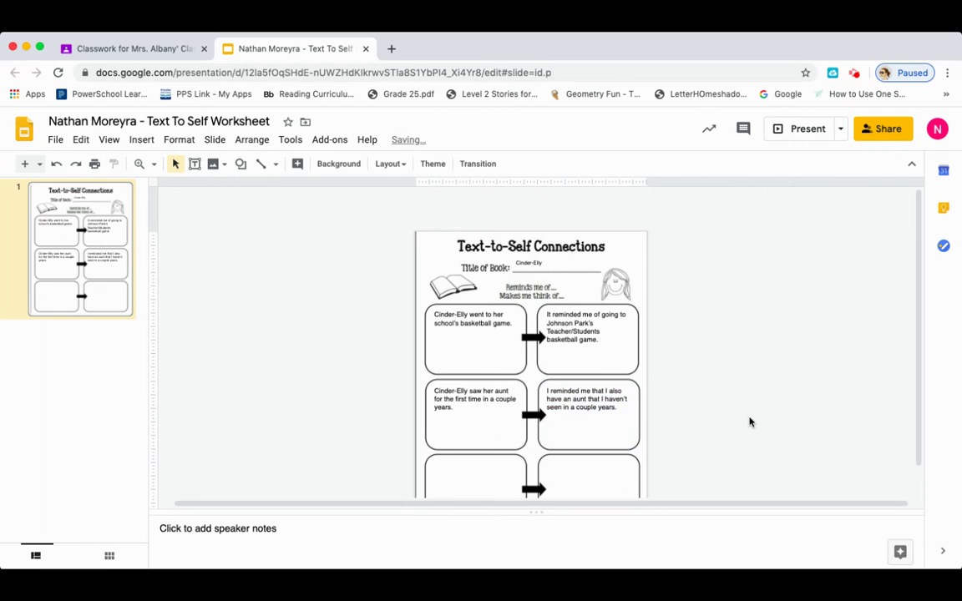
- Type 'Cinder-Elly felt sad when her sisters left her behind.' in the bottom-left box at size 18
drag(919, 349, 915, 413)
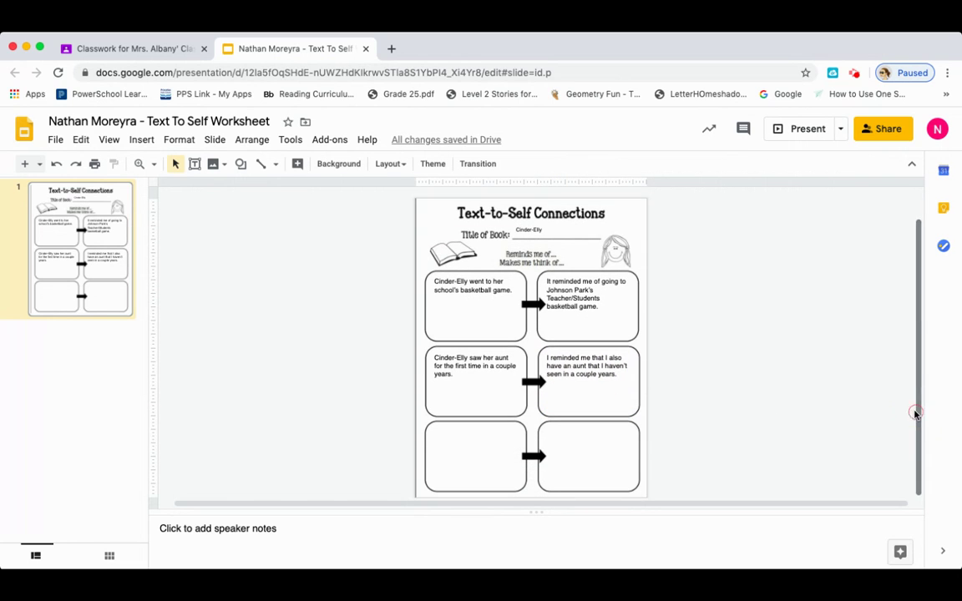
click(459, 446)
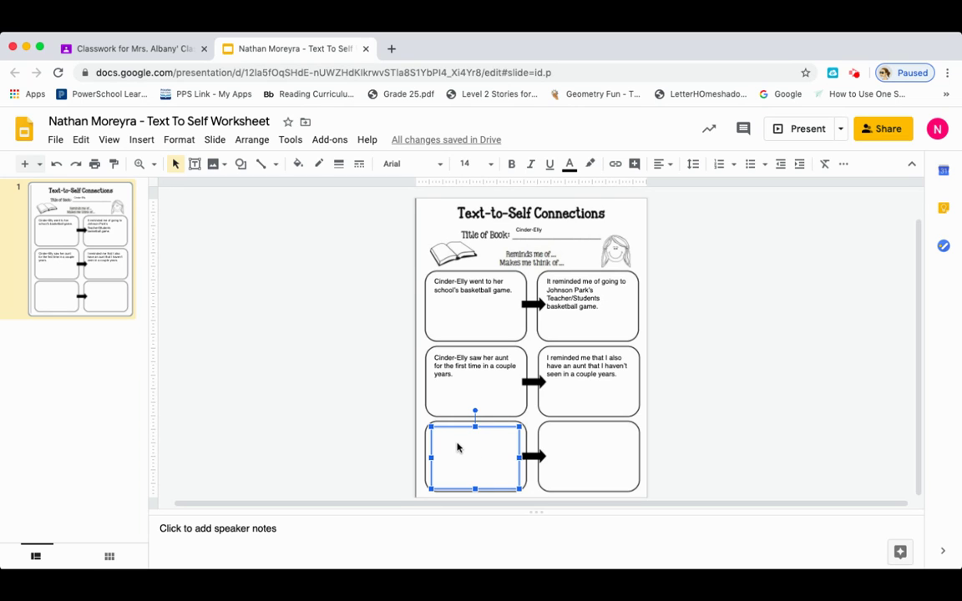
text(C)
text(inder-Ell)
text(y telt sad when her sis)
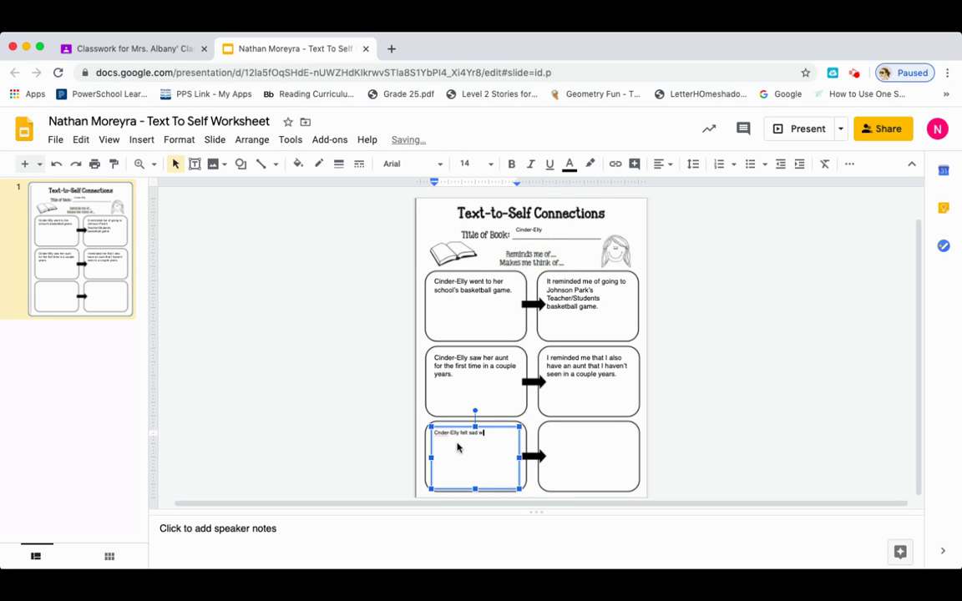
text(ters left her behind.)
drag(489, 440, 435, 434)
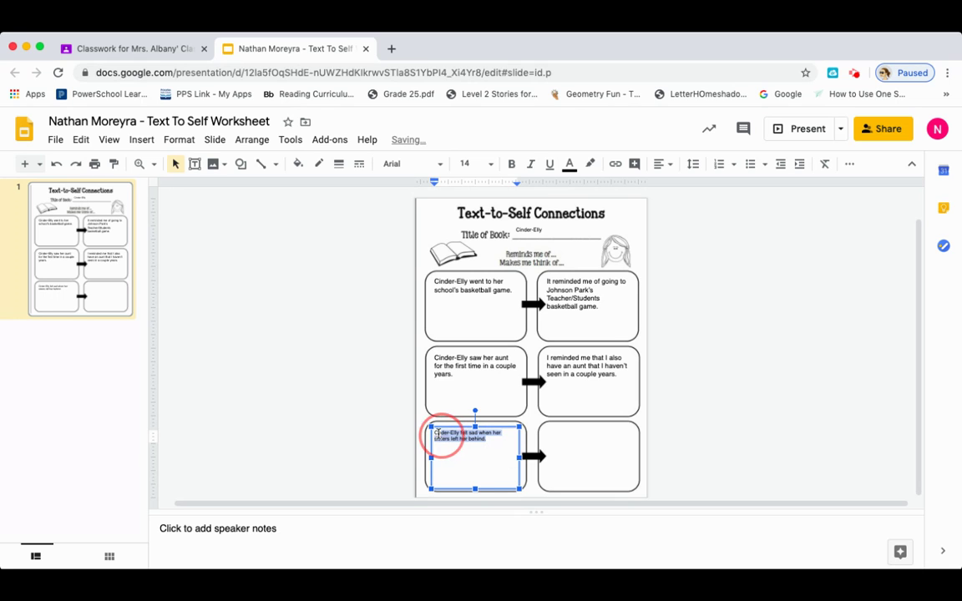
click(492, 166)
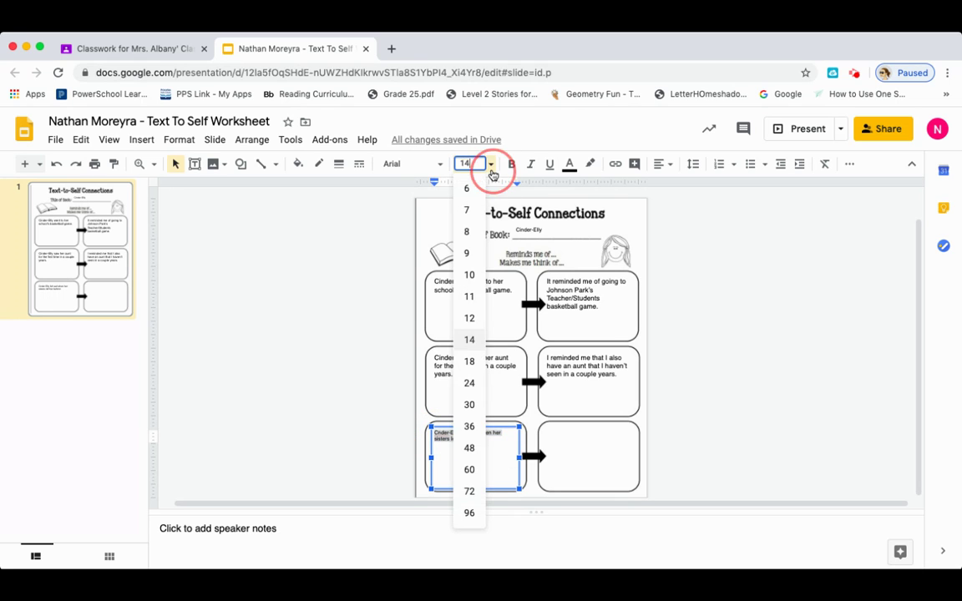
click(470, 361)
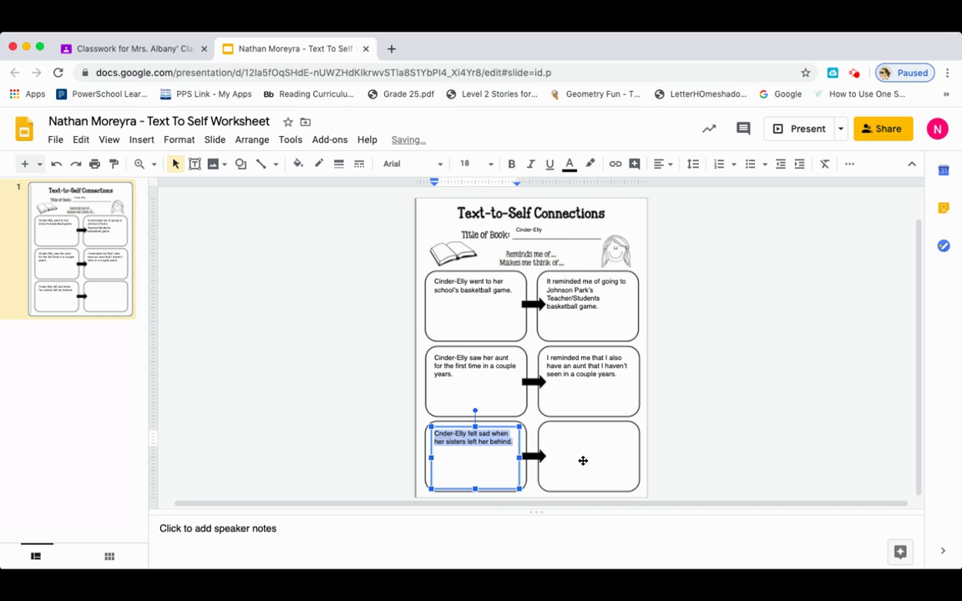
click(436, 435)
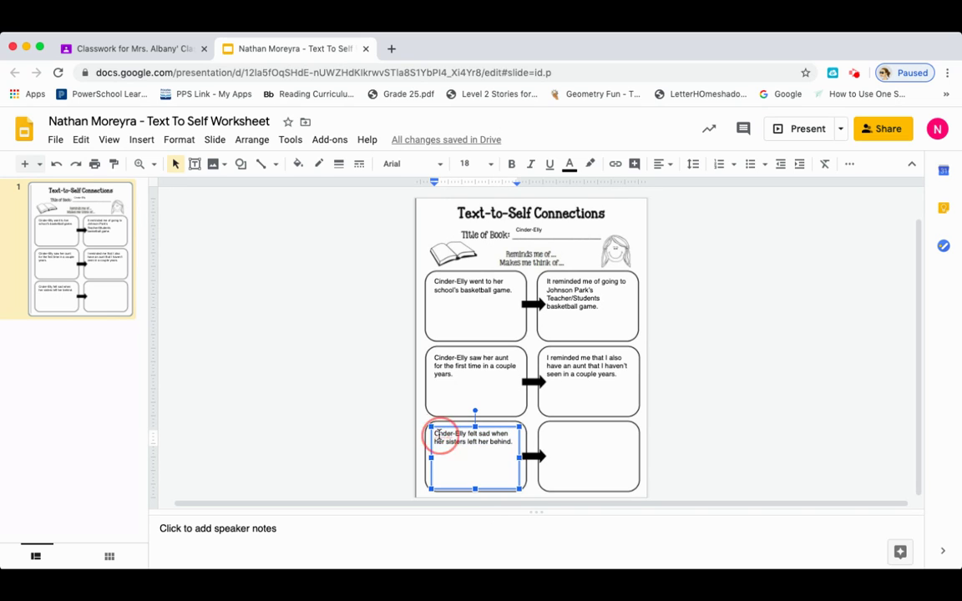
- Write the sentence about missing the movies with friends in the bottom-right box at size 18
click(583, 443)
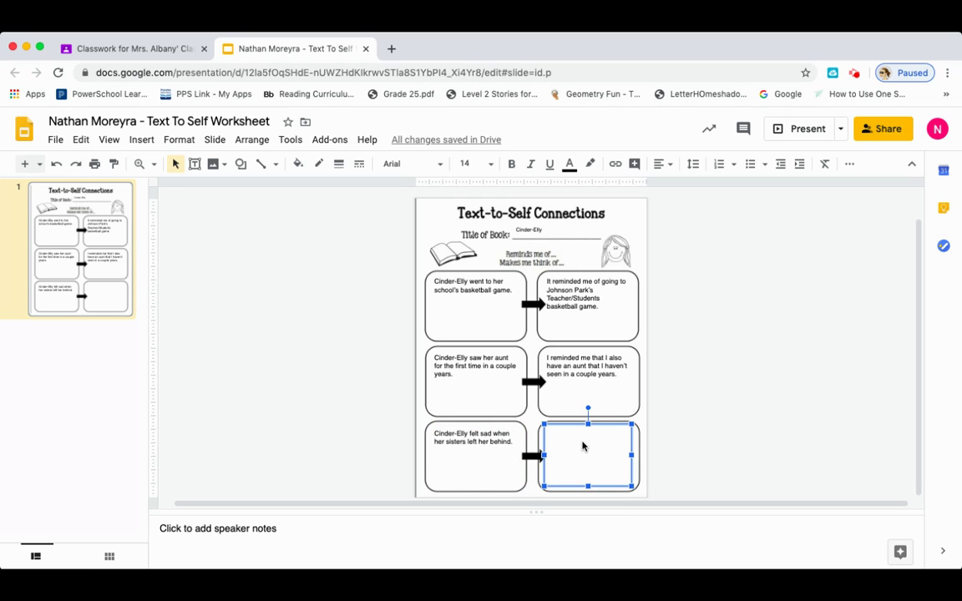
click(582, 443)
text(I sa)
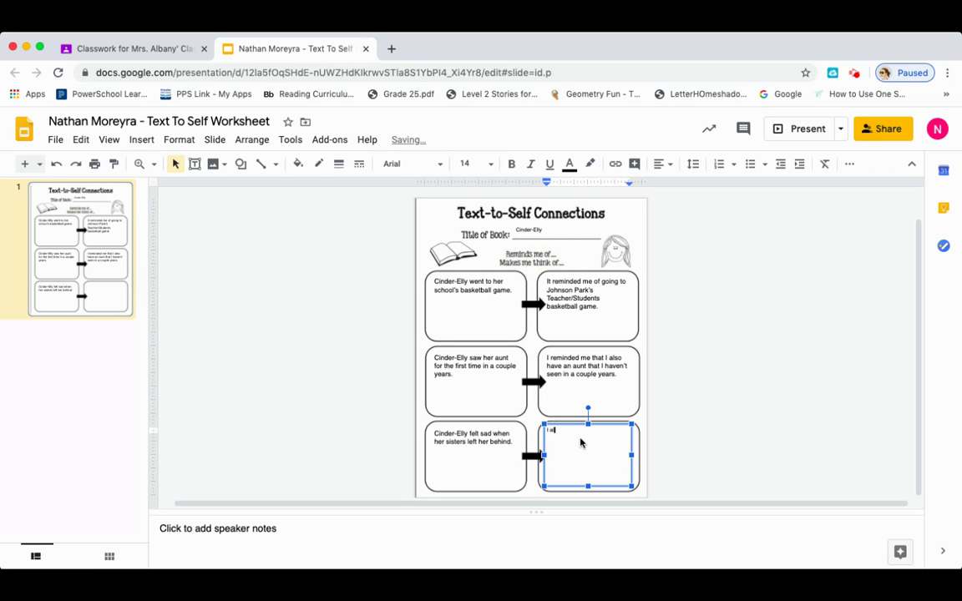
text(so felt sad when I wasn't able to go to the movies with my friend.)
drag(623, 436, 548, 430)
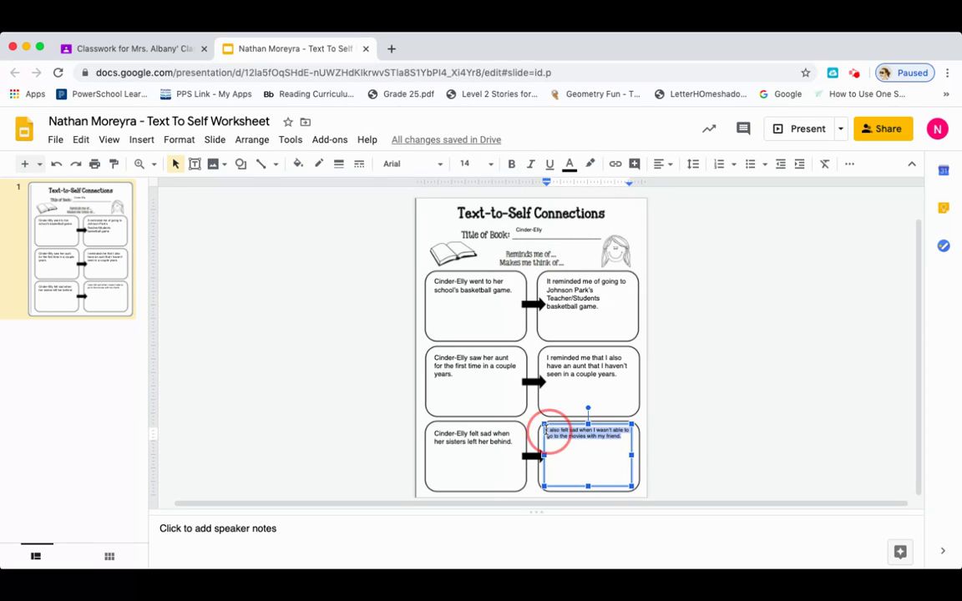
click(490, 163)
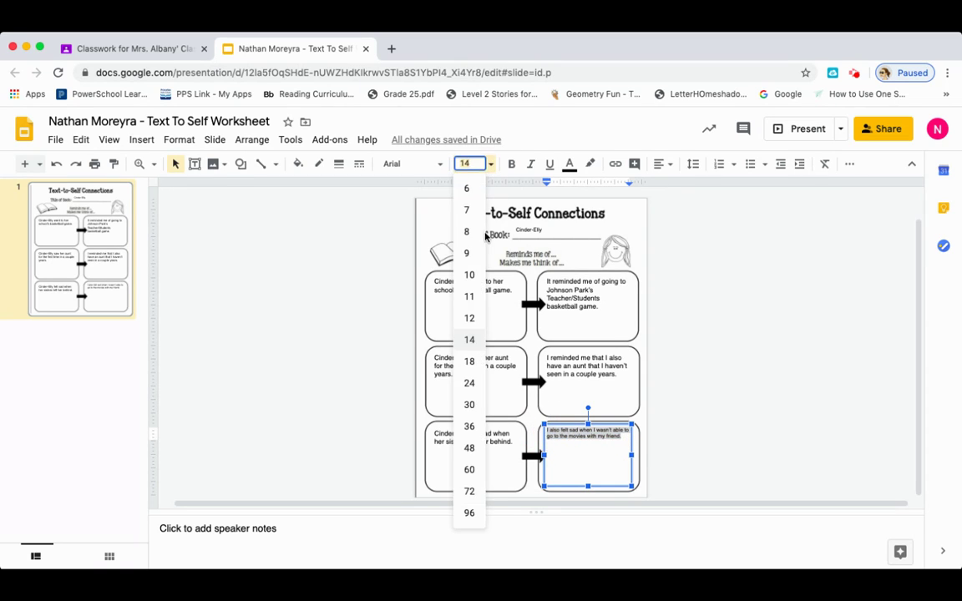
click(475, 386)
click(674, 375)
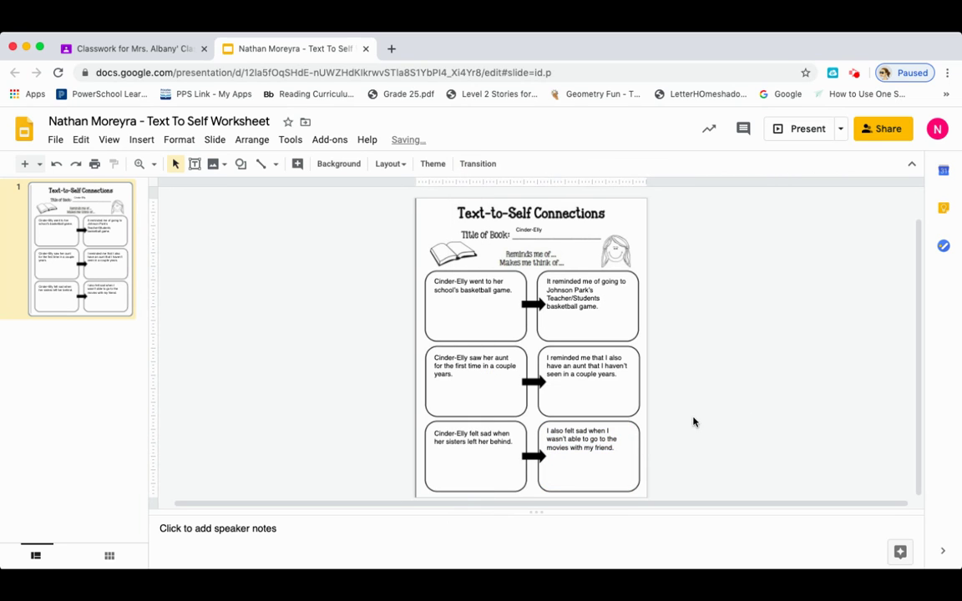
click(613, 450)
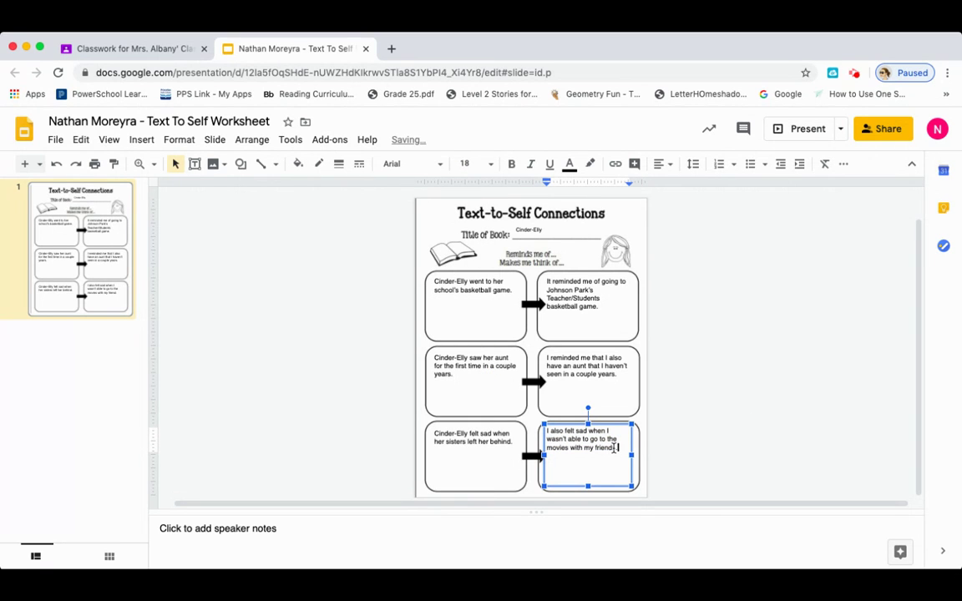
click(679, 440)
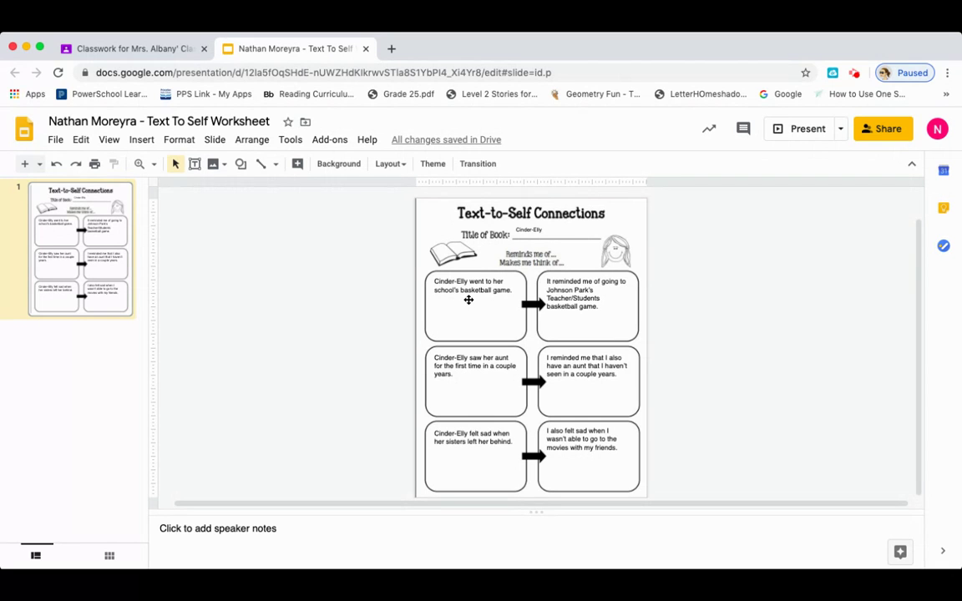
- Correct 'Teacher/Student' to 'Teacher/Students' and revisit the middle-right sentence's opening
click(598, 298)
text(s)
click(548, 359)
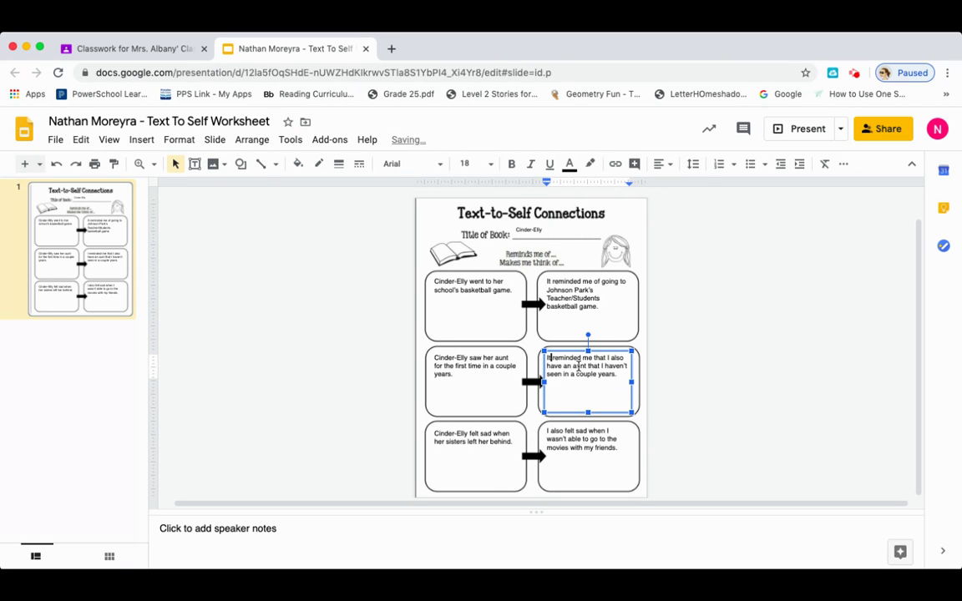
click(660, 380)
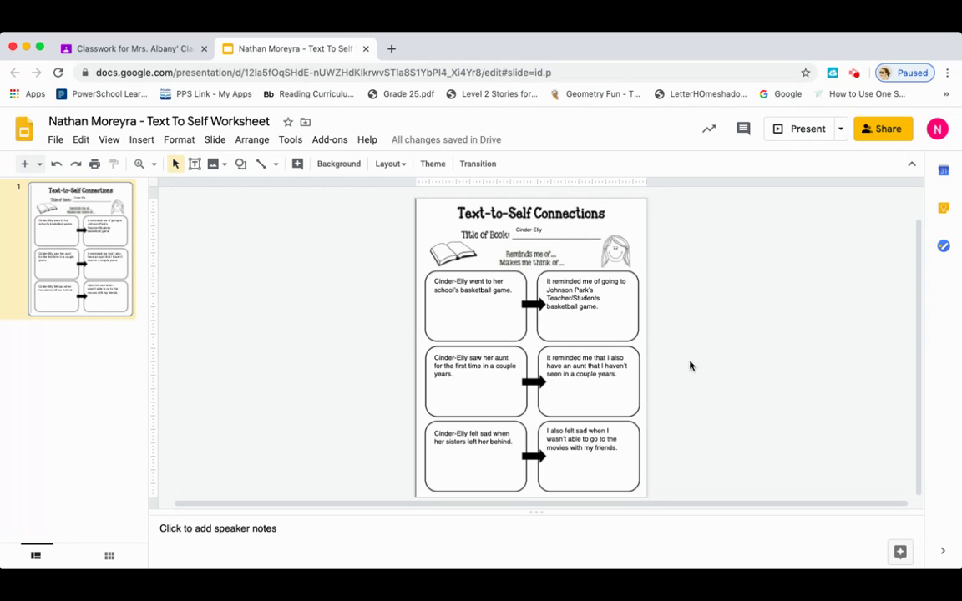
- Check the worksheet's sharing settings, confirming it is shared with the teacher and one group
click(887, 131)
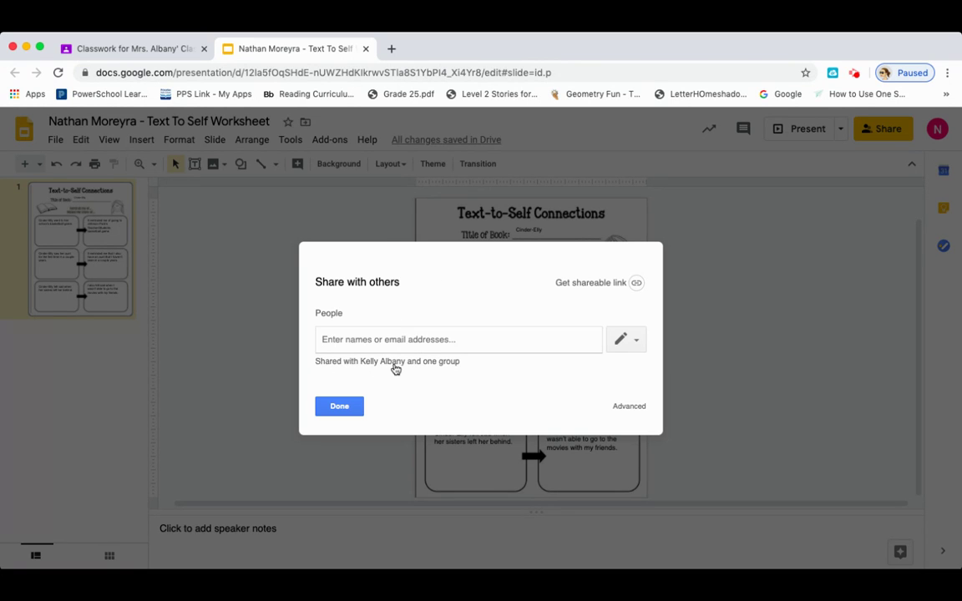
click(340, 407)
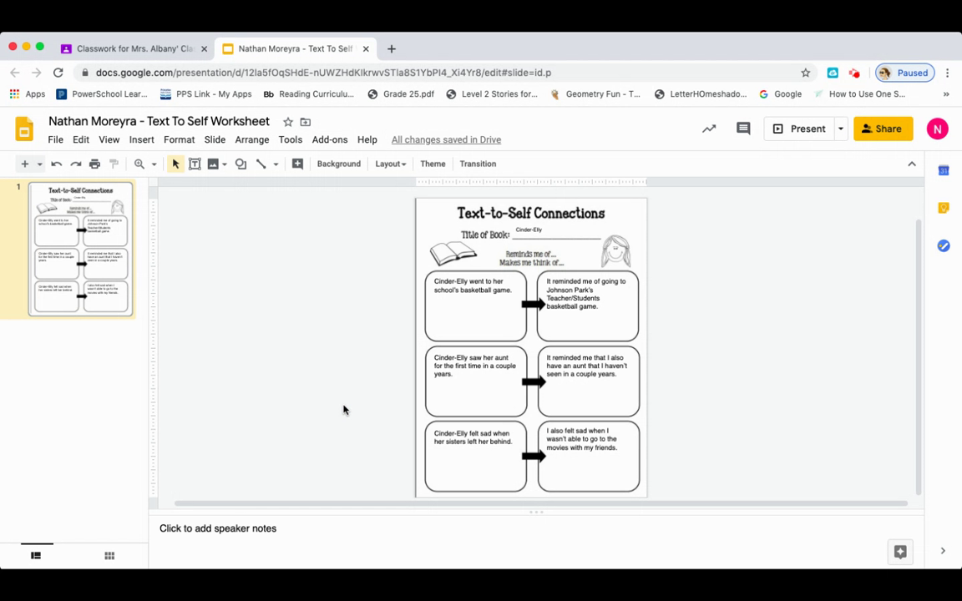
- From Classwork, open the Text-To-Self Worksheet - Cinder-Elly assignment details and dismiss the private comments tip
click(144, 54)
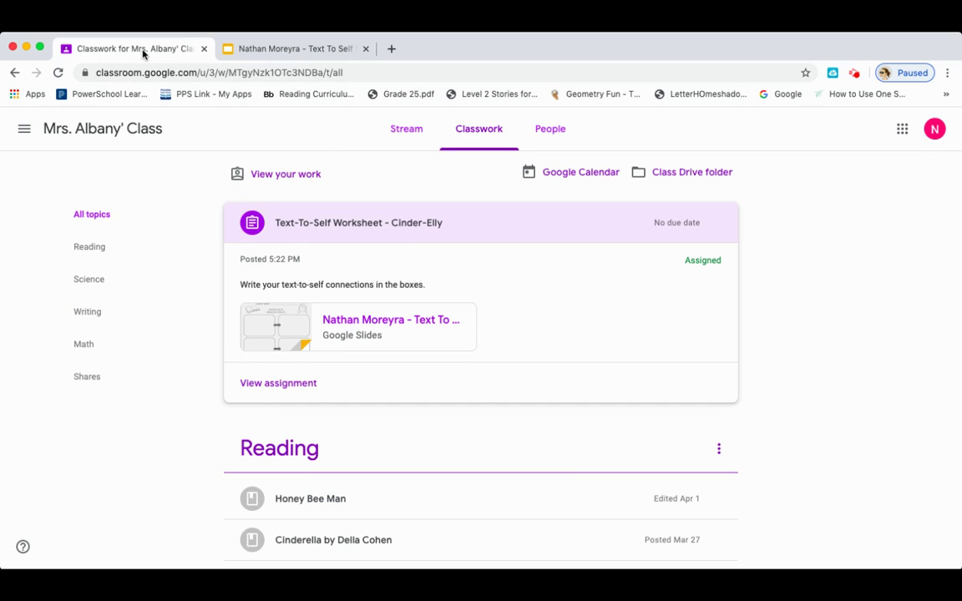
click(314, 385)
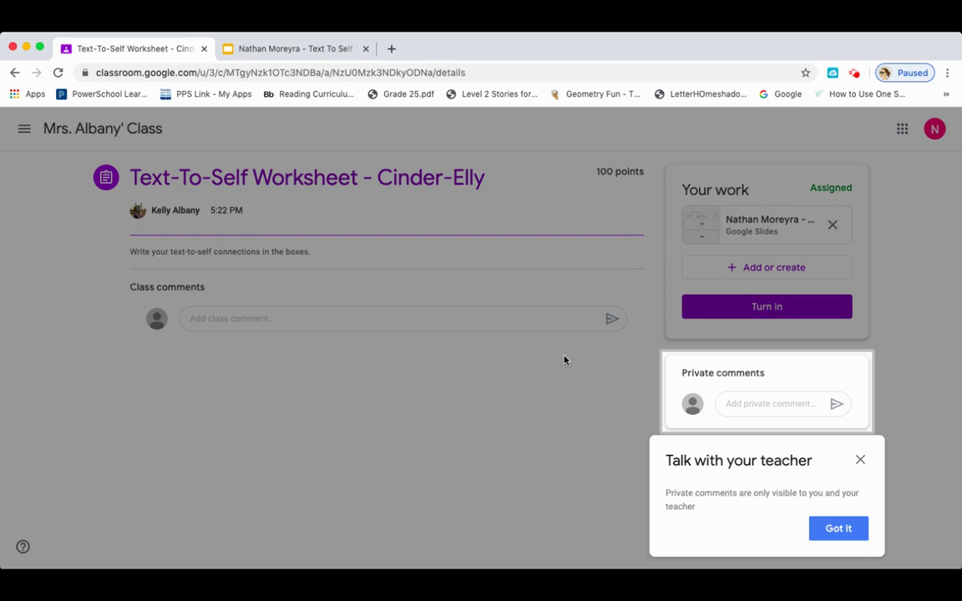
click(828, 527)
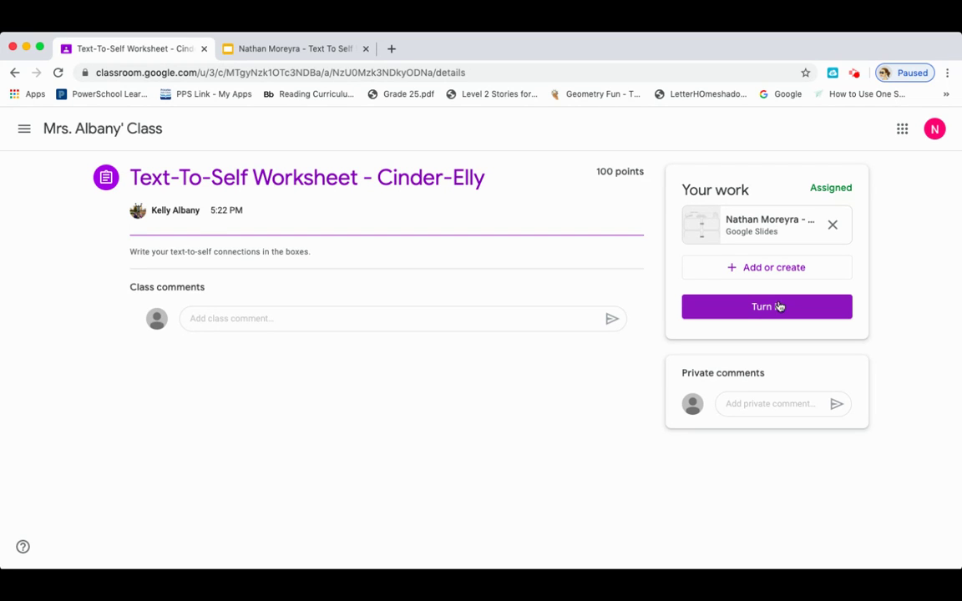
- Submit the attached Text To Self Worksheet and confirm the turn-in
click(767, 307)
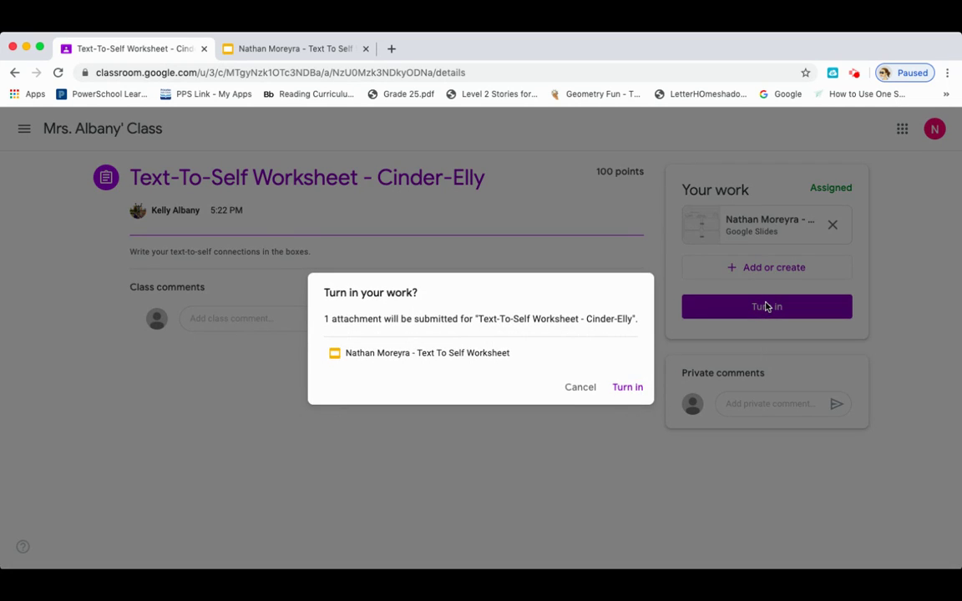
click(628, 387)
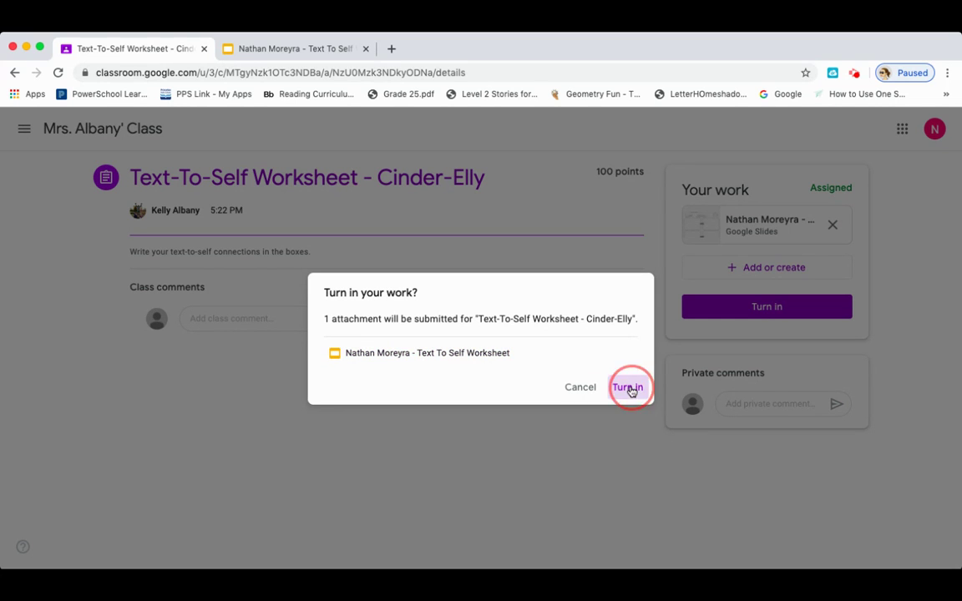